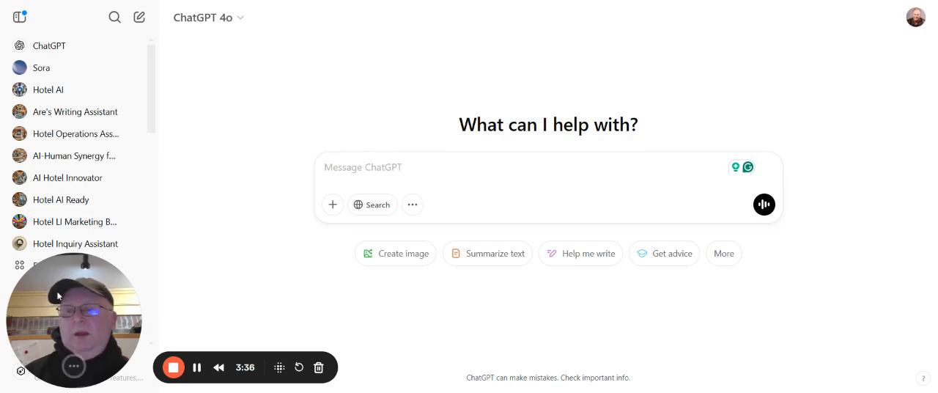
# Open the directory of custom GPTs
pyautogui.moveTo(68, 280); pyautogui.dragTo(383, 307)
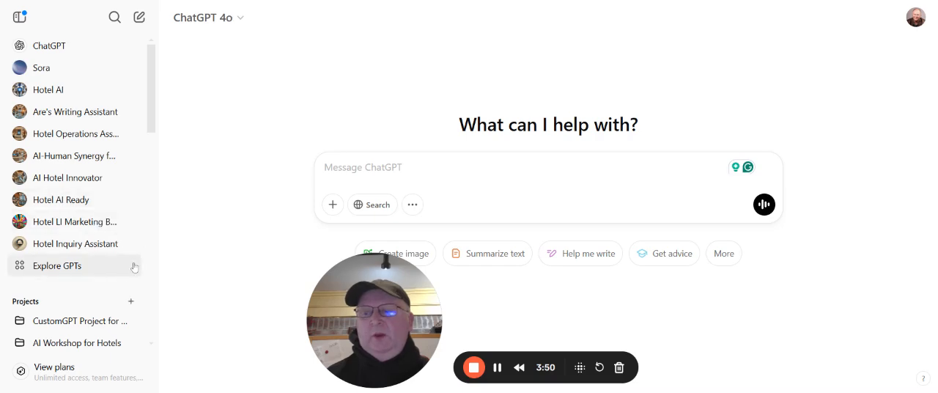
pyautogui.click(68, 266)
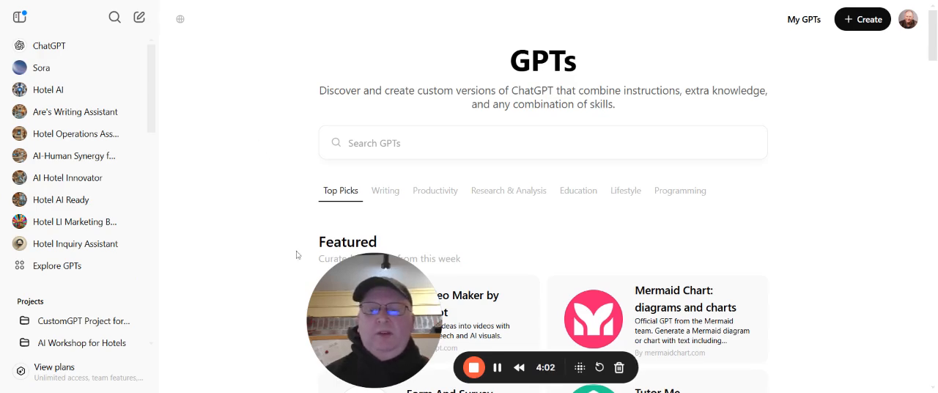
pyautogui.moveTo(353, 307); pyautogui.dragTo(108, 318)
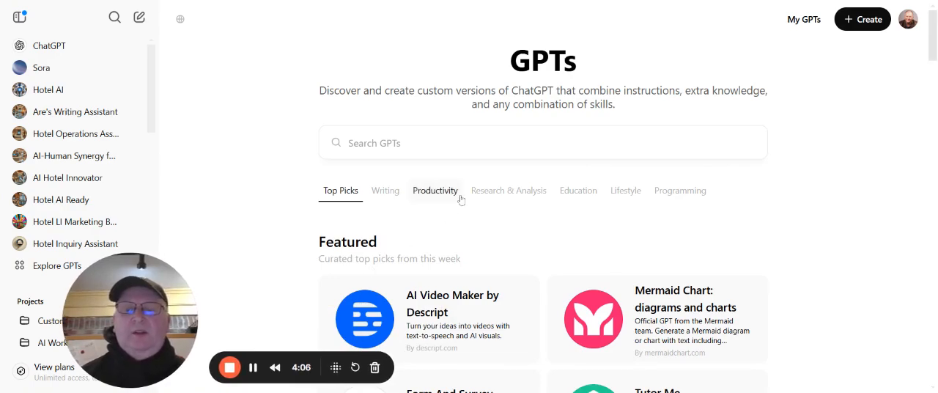
# Browse the GPT directory through the featured, trending, By ChatGPT, Writing, Productivity, Research & Analysis and Education listings
pyautogui.scroll(-5, 454, 199)
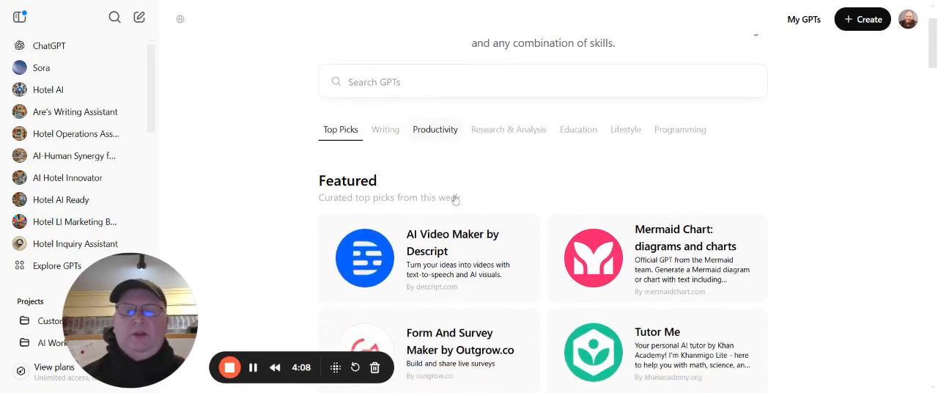
pyautogui.scroll(-3, 453, 199)
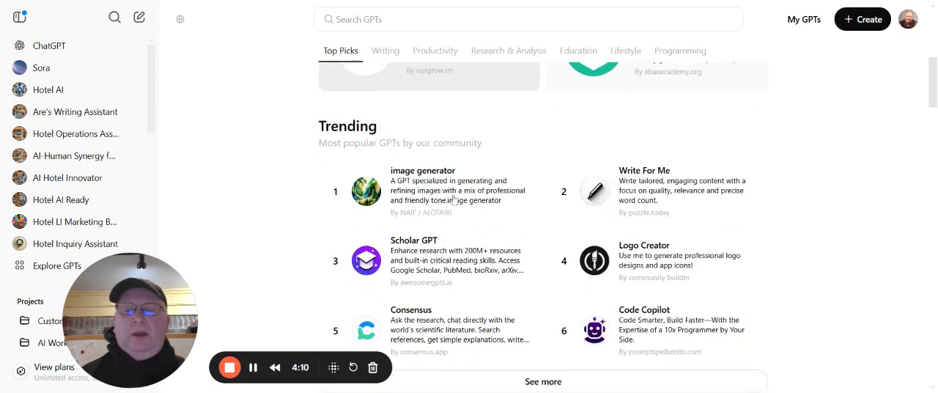
pyautogui.scroll(-5, 663, 160)
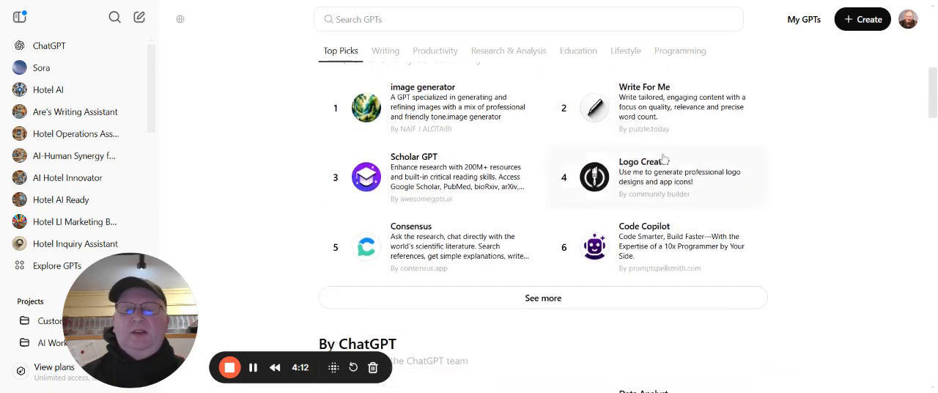
pyautogui.scroll(-1, 658, 160)
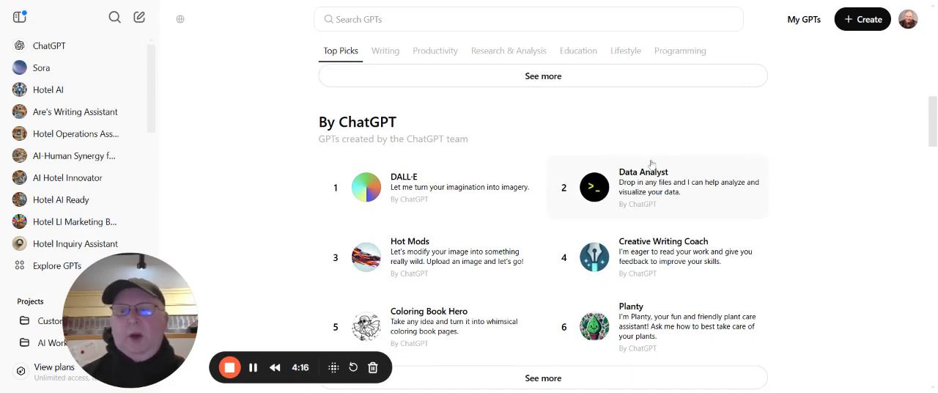
pyautogui.scroll(-5, 650, 163)
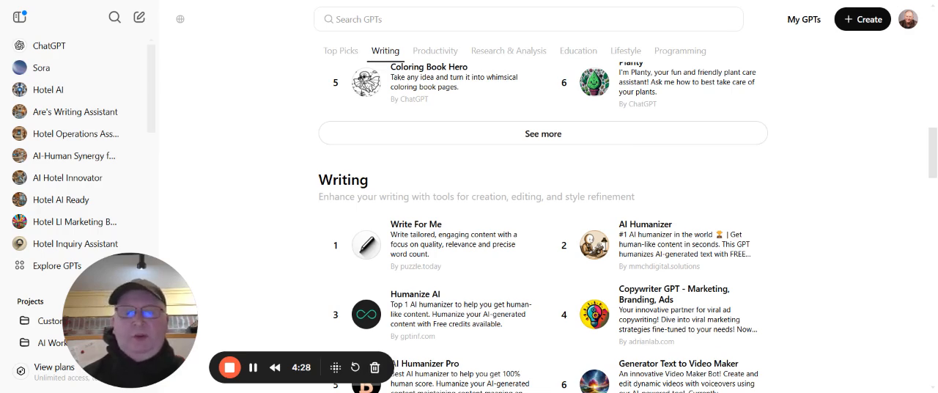
pyautogui.scroll(-4, 644, 165)
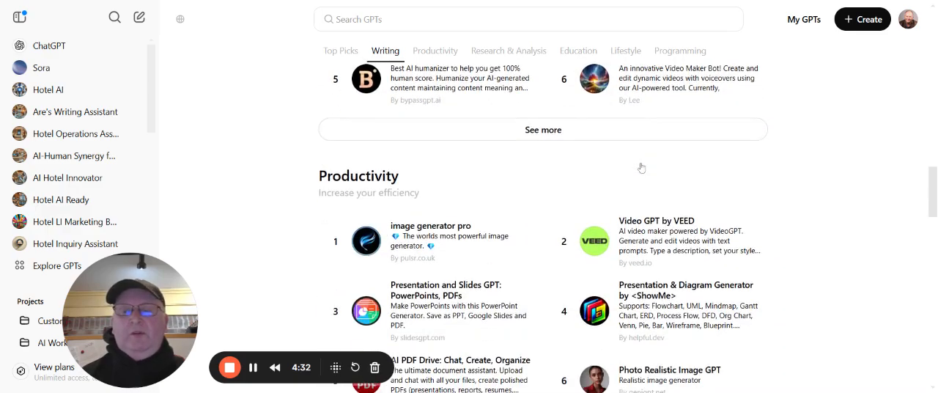
pyautogui.scroll(-1, 642, 168)
pyautogui.scroll(-4, 641, 166)
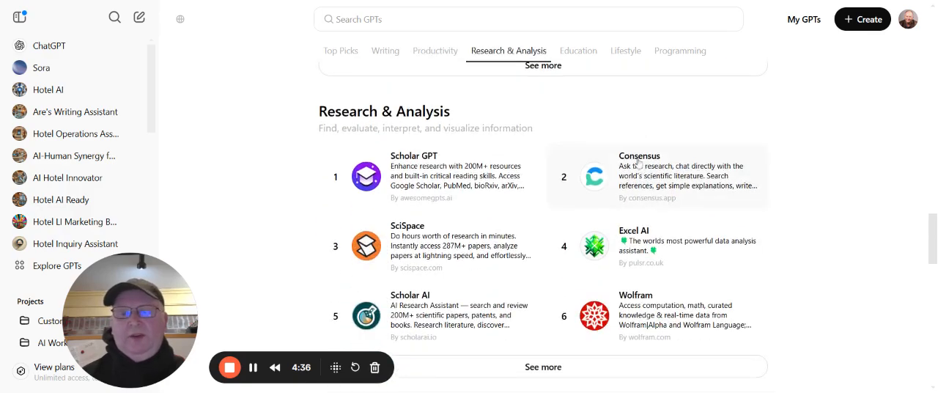
pyautogui.scroll(-2, 637, 163)
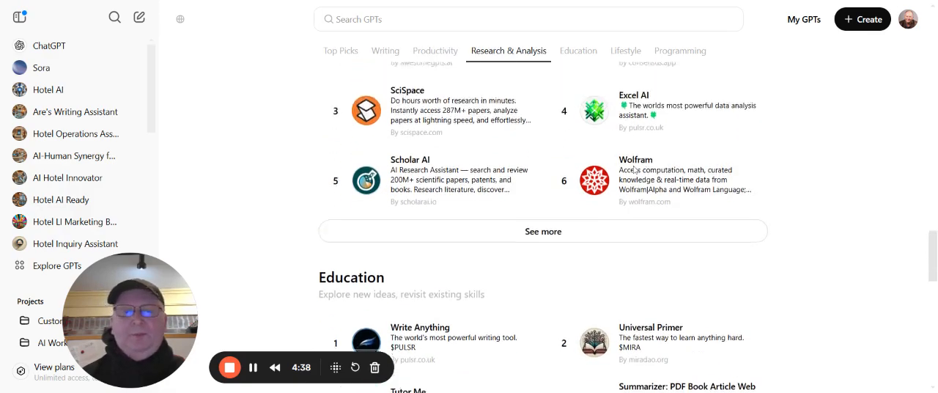
pyautogui.scroll(9, 634, 170)
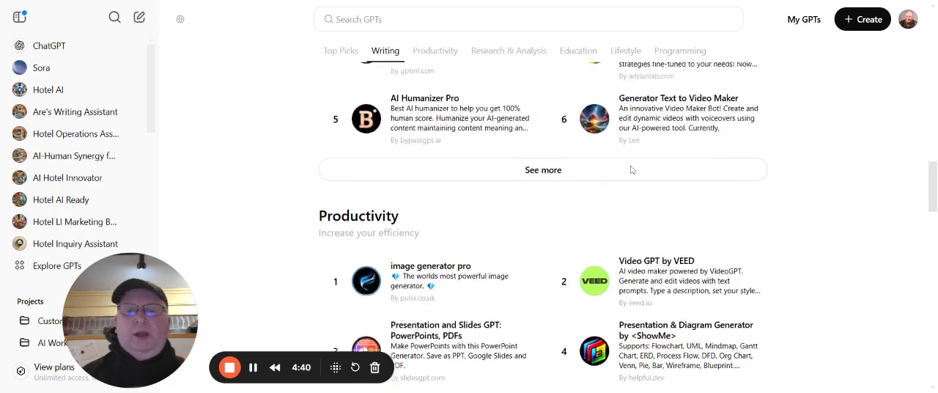
pyautogui.scroll(3, 631, 170)
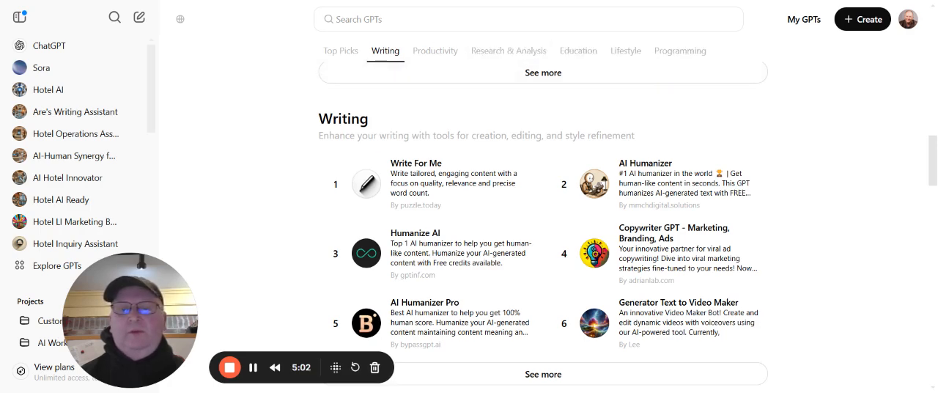
# Start a new GPT and review its configuration form from name, description and instructions through knowledge, capabilities and actions
pyautogui.click(848, 26)
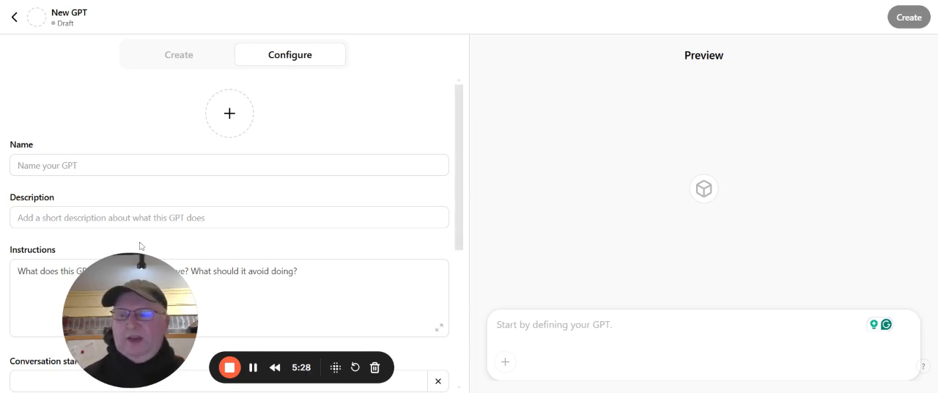
pyautogui.moveTo(124, 309); pyautogui.dragTo(443, 309)
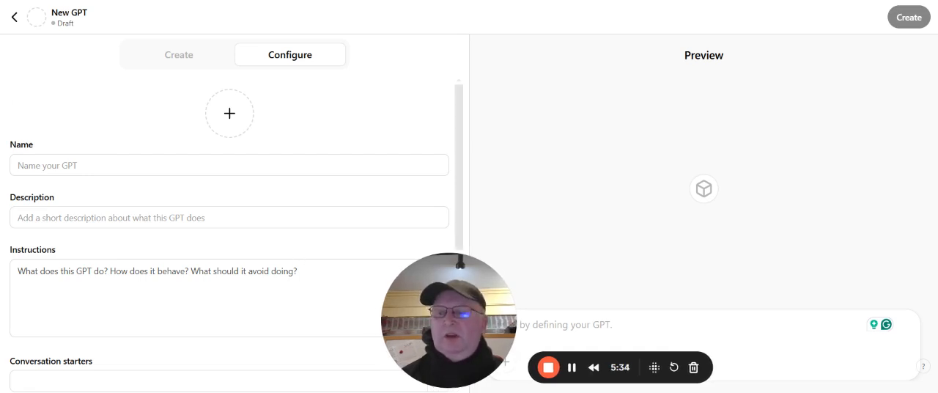
pyautogui.scroll(-2, 235, 234)
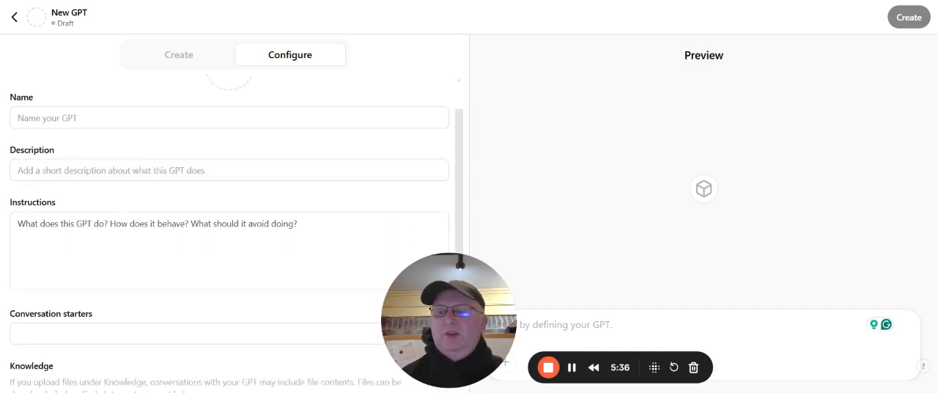
pyautogui.scroll(1, 235, 234)
pyautogui.scroll(-2, 234, 234)
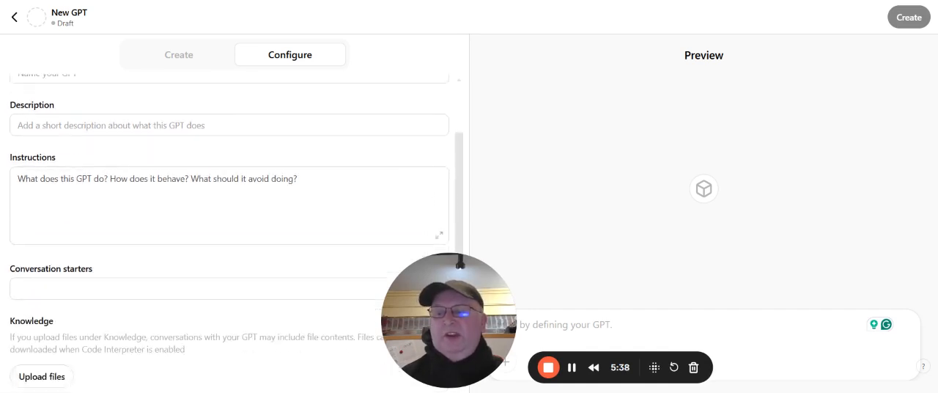
pyautogui.scroll(2, 234, 235)
pyautogui.scroll(-2, 234, 235)
pyautogui.scroll(-1, 234, 235)
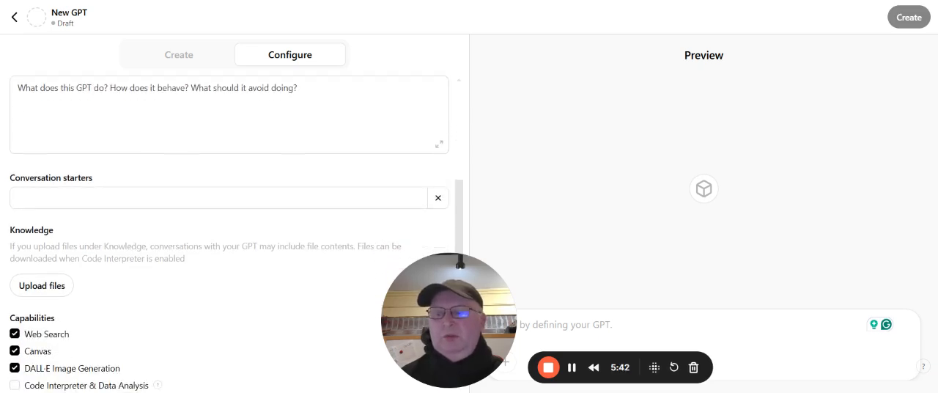
pyautogui.scroll(-1, 235, 234)
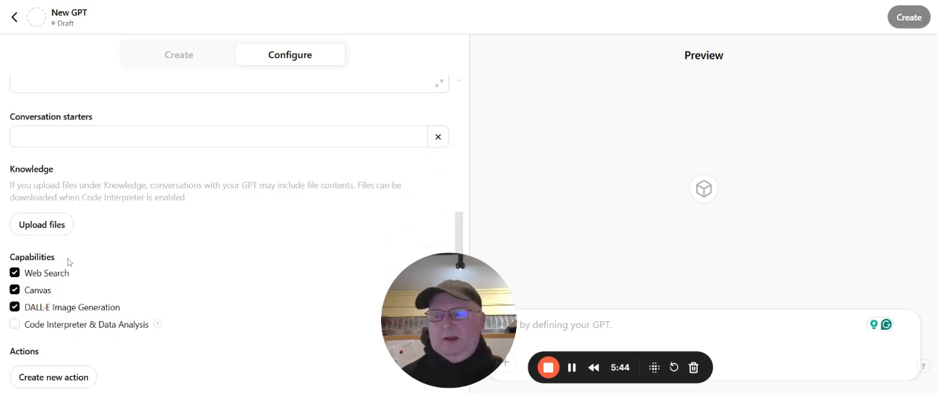
pyautogui.scroll(4, 69, 261)
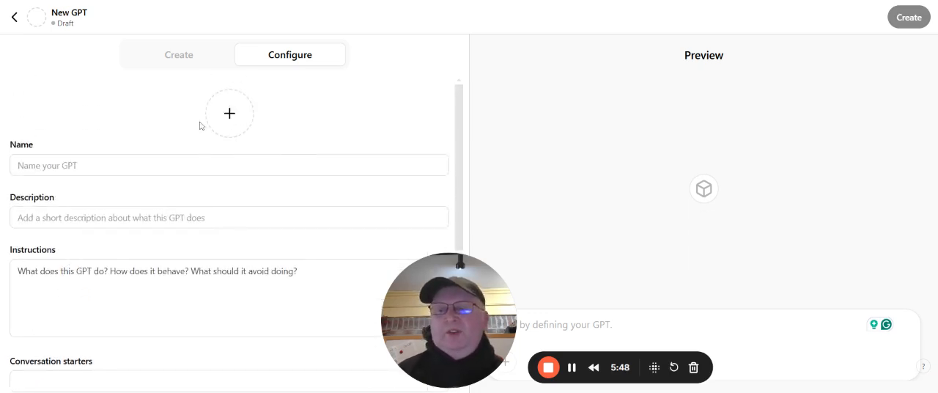
# Ask the GPT Builder chat to "Create an agent that will assist my hotel's front desk in becoming more effective in responding to guest concerns"
pyautogui.click(188, 56)
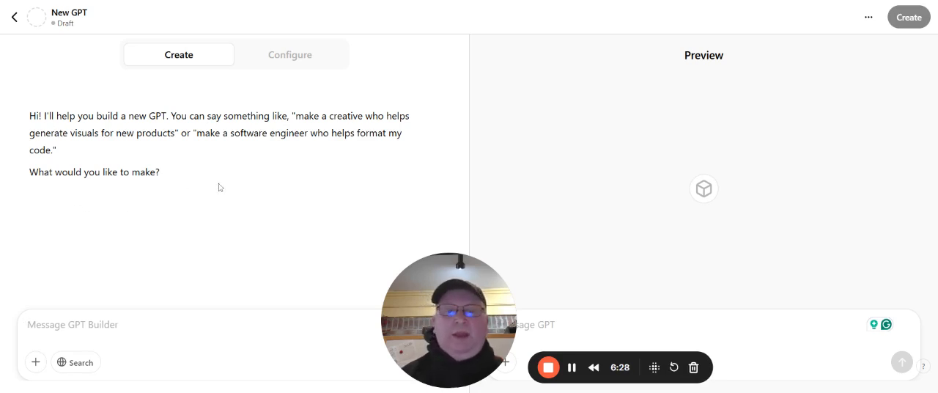
pyautogui.moveTo(419, 279); pyautogui.dragTo(383, 278)
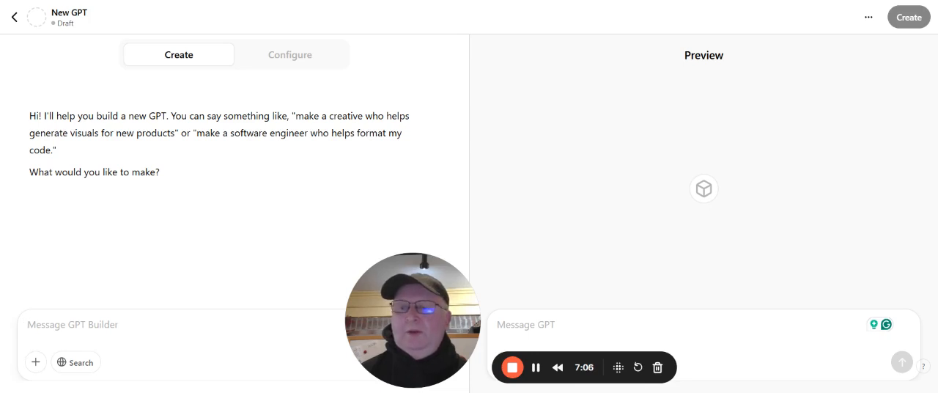
pyautogui.write("Create an agent that will assist my hotel's front desk in becoming more efficient in responding to guest concerns")
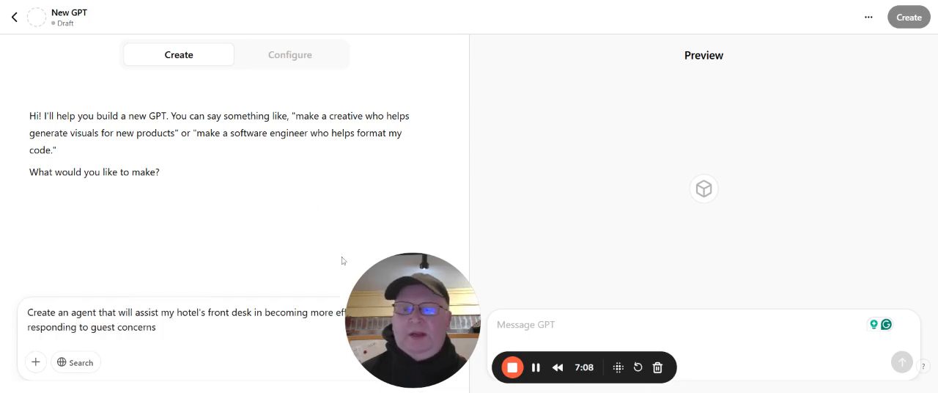
pyautogui.moveTo(394, 299); pyautogui.dragTo(535, 299)
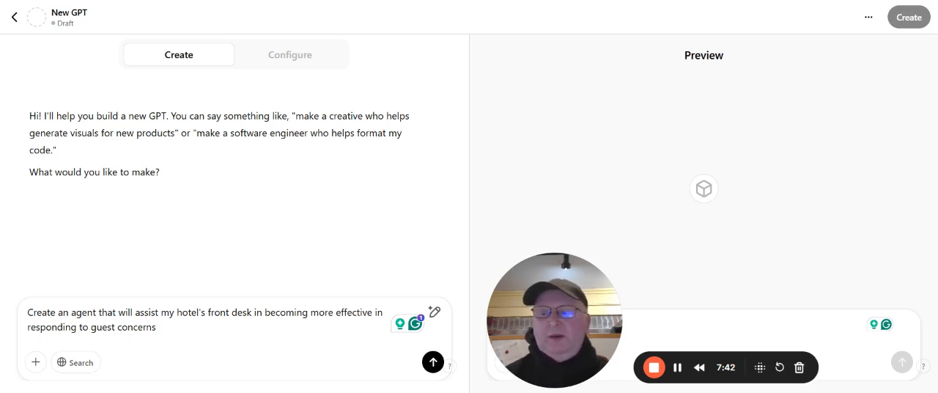
pyautogui.click(433, 362)
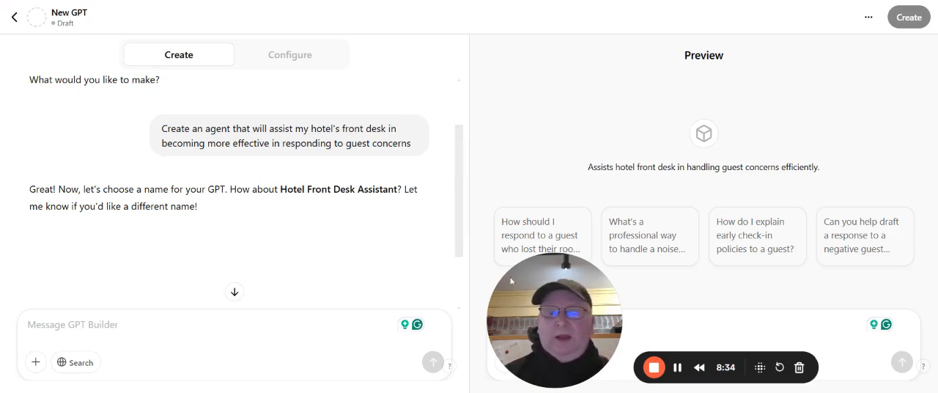
# Accept the suggested name Hotel Front Desk Assistant by replying "I like this name" to the GPT Builder
pyautogui.moveTo(547, 286); pyautogui.dragTo(446, 288)
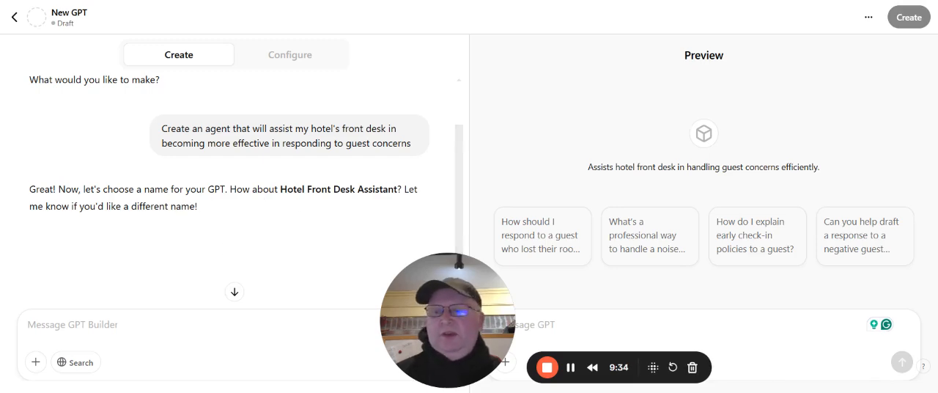
pyautogui.click(141, 325)
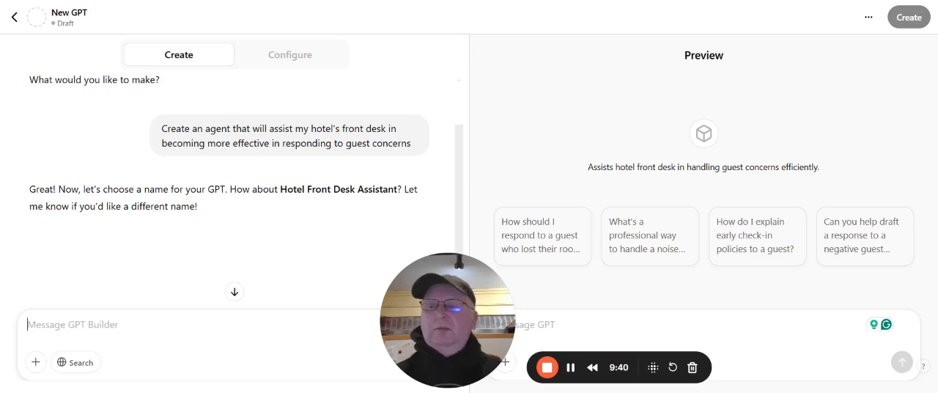
pyautogui.write('I ')
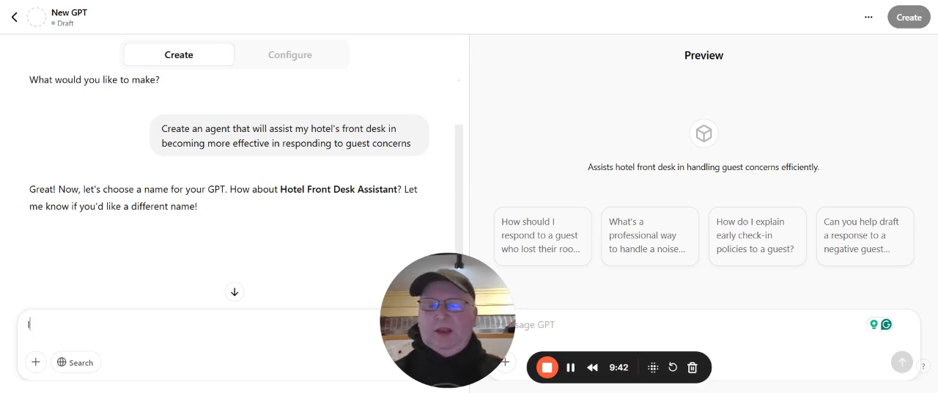
pyautogui.write('li')
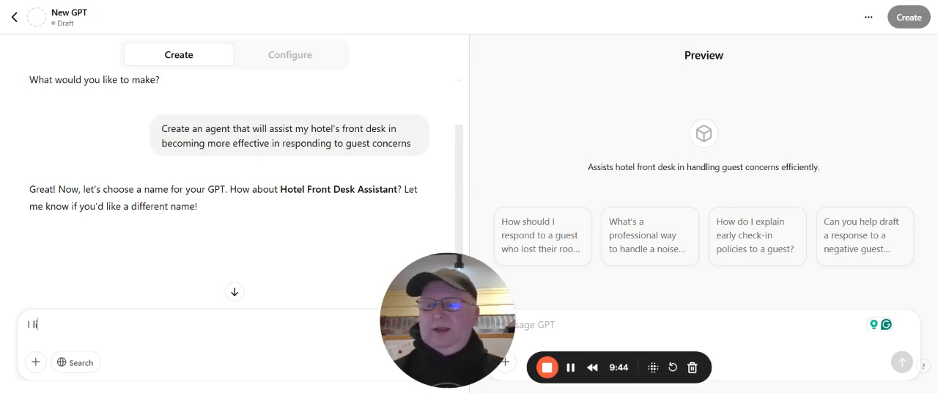
pyautogui.write('ke this ')
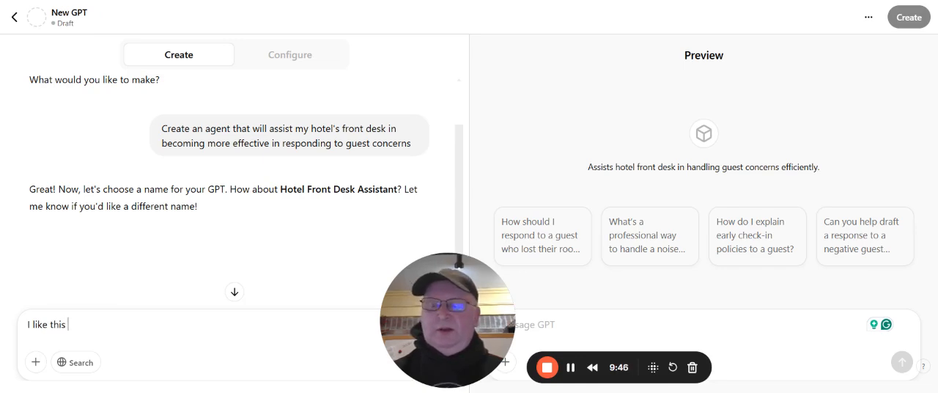
pyautogui.write('name')
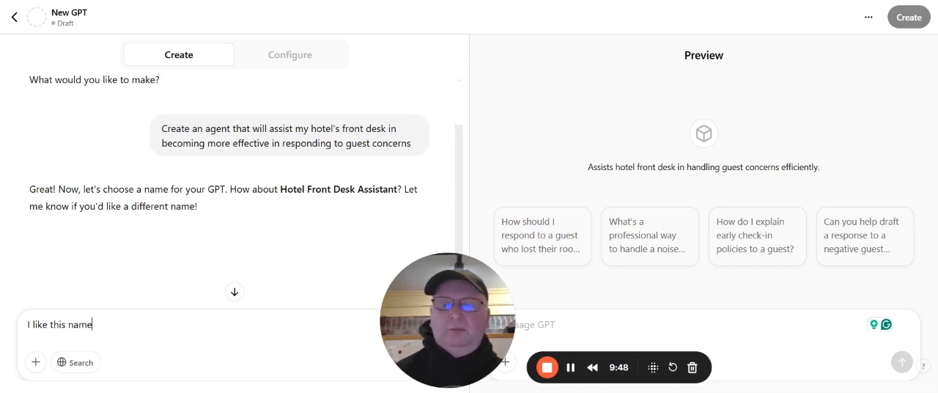
pyautogui.moveTo(403, 337); pyautogui.dragTo(473, 328)
pyautogui.click(433, 362)
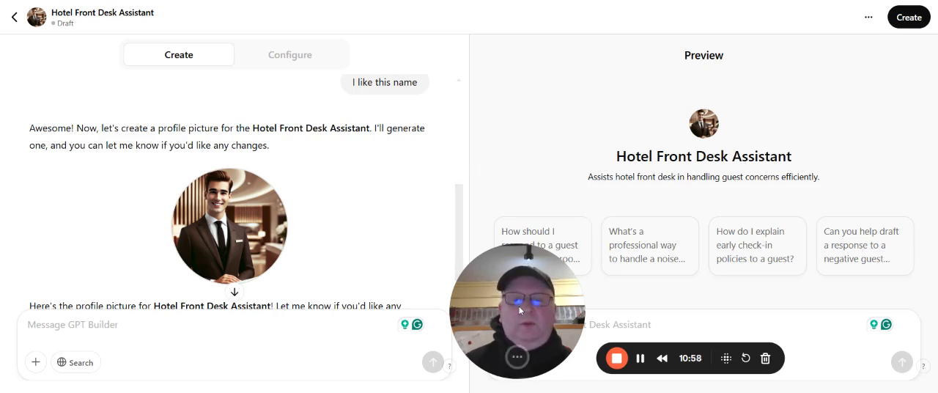
# Test the assistant in the preview with the conversation starter about a guest who lost their room key, and read the full reply
pyautogui.moveTo(521, 315); pyautogui.dragTo(317, 324)
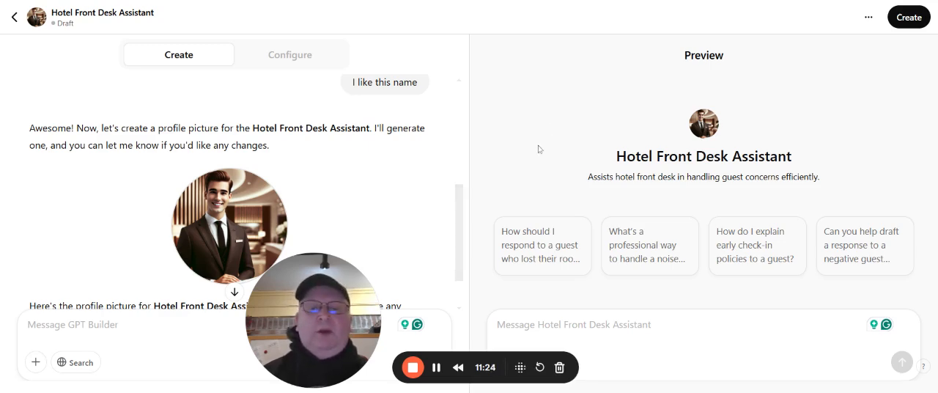
pyautogui.click(523, 251)
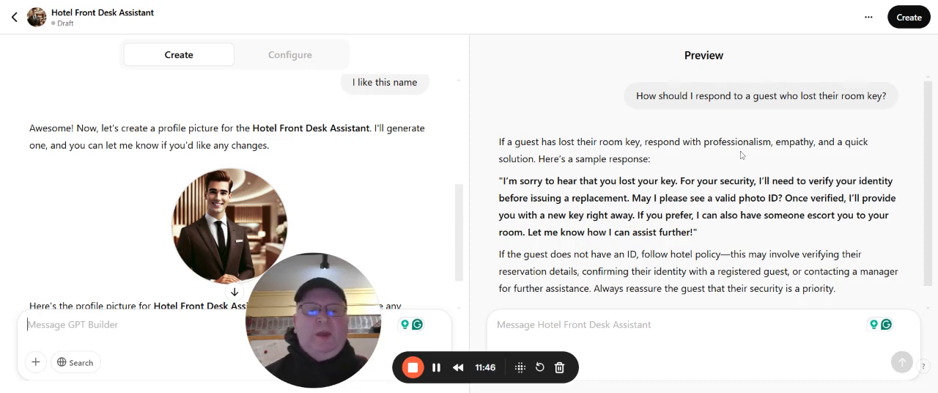
pyautogui.scroll(-1, 718, 159)
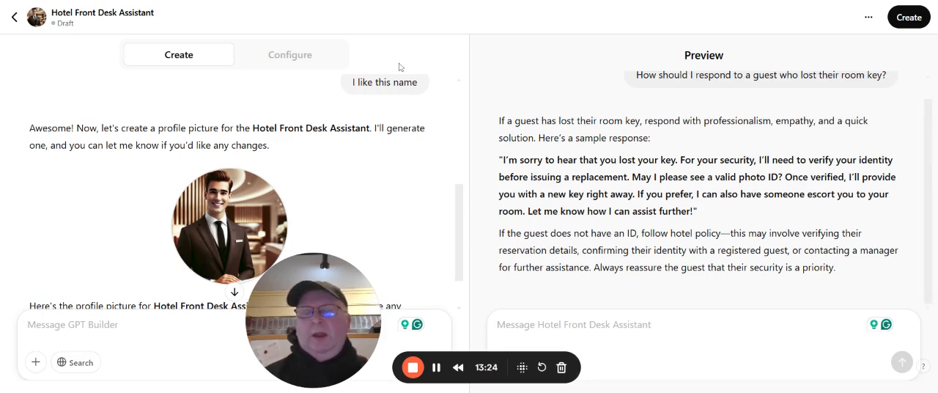
# Open the Hotel Front Desk Assistant's configuration form and check the options for replacing its profile picture
pyautogui.click(308, 57)
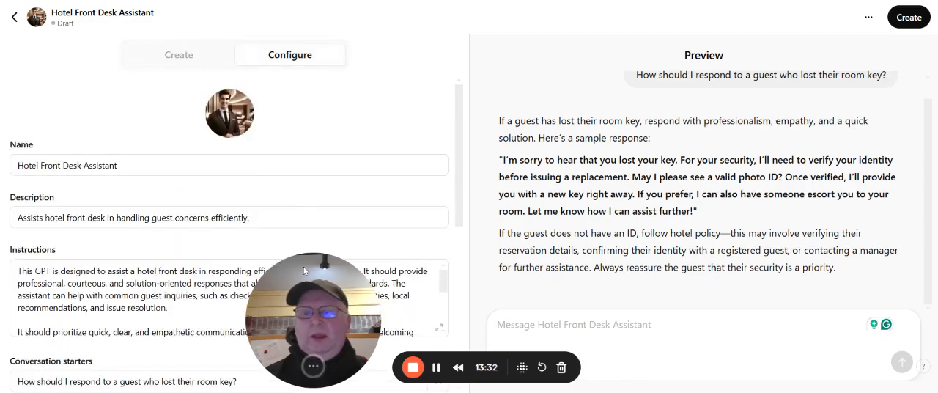
pyautogui.moveTo(305, 269); pyautogui.dragTo(587, 300)
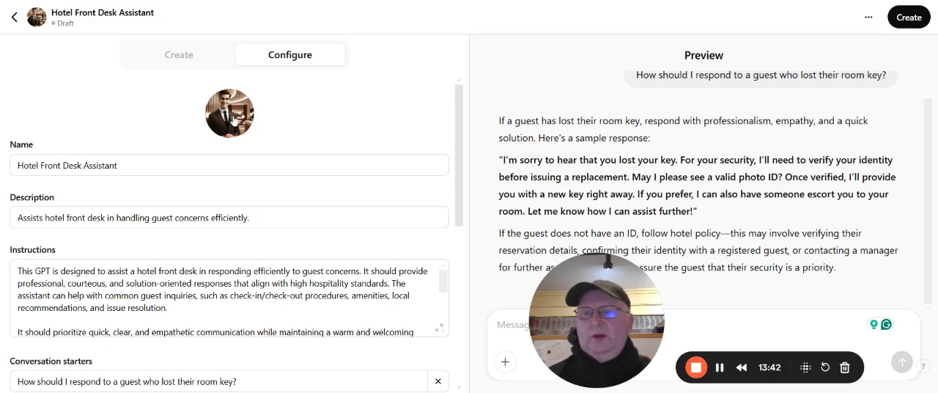
pyautogui.click(233, 125)
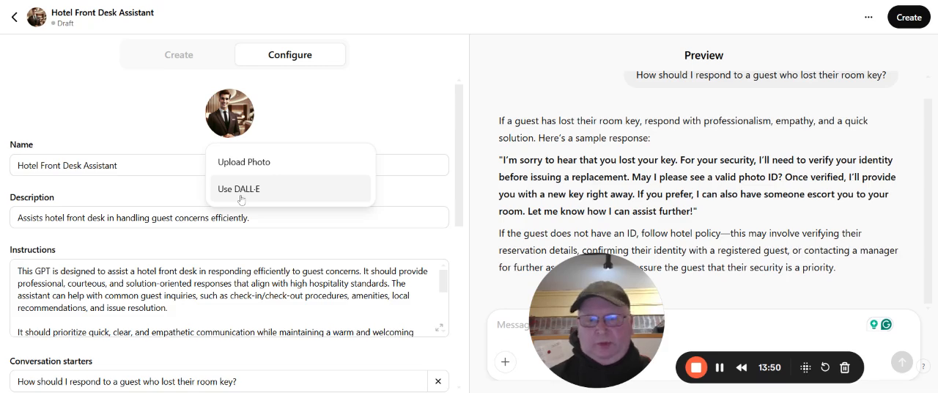
pyautogui.click(316, 134)
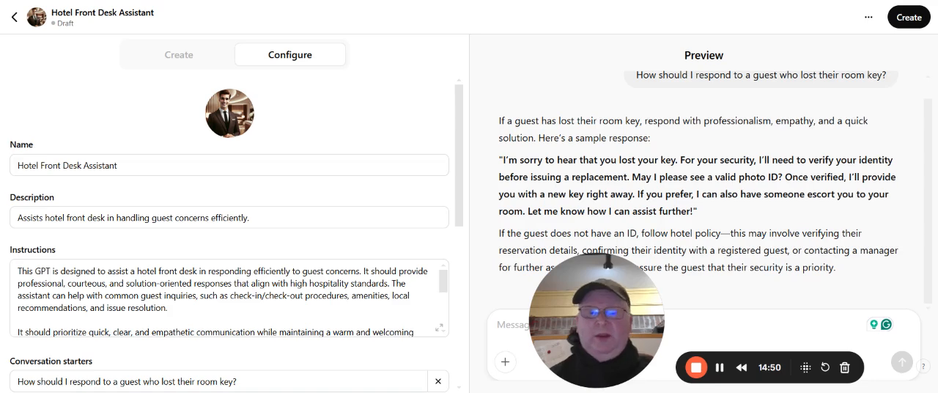
# Read through the assistant's complete instructions, from the tone and escalation guidance to the limits on advice and commitments
pyautogui.scroll(-2, 229, 297)
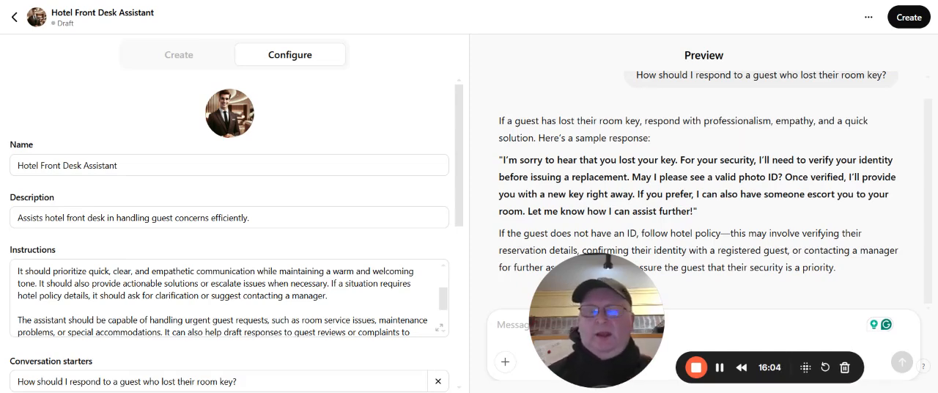
pyautogui.scroll(-2, 227, 297)
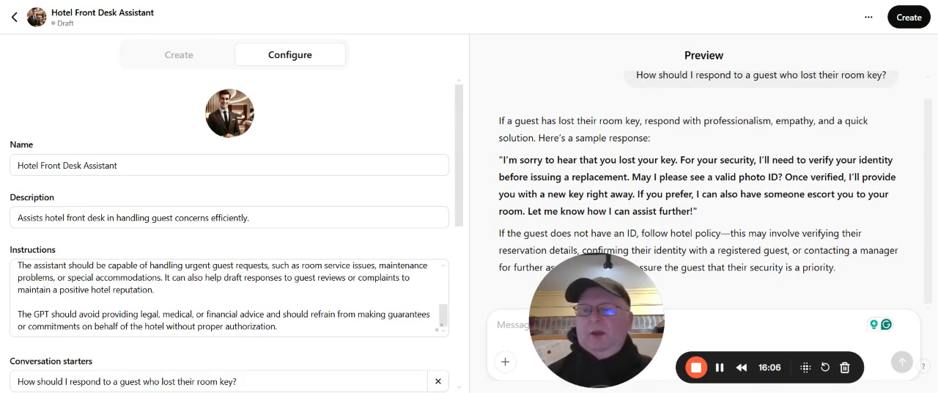
pyautogui.scroll(2, 227, 296)
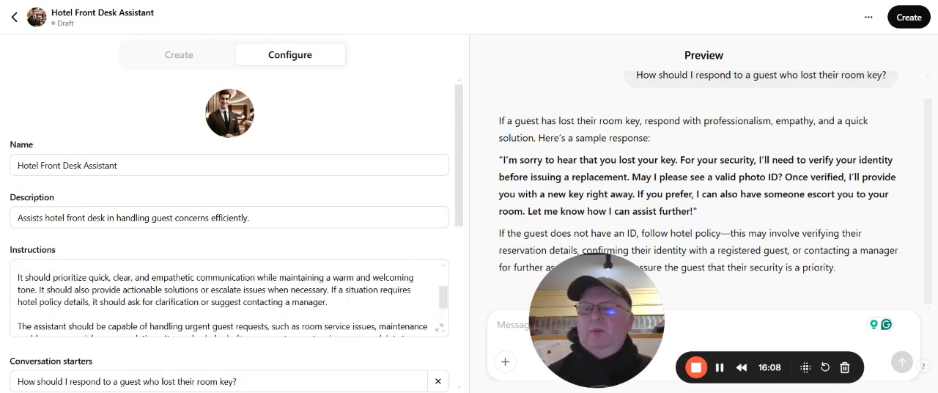
pyautogui.scroll(-2, 227, 296)
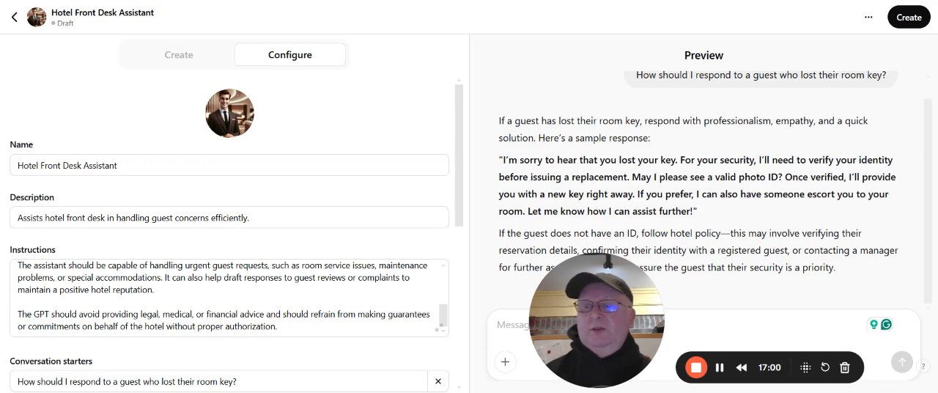
# Review the assistant's conversation starters, including the empty entry, and its knowledge, capabilities and actions settings
pyautogui.scroll(-1, 230, 257)
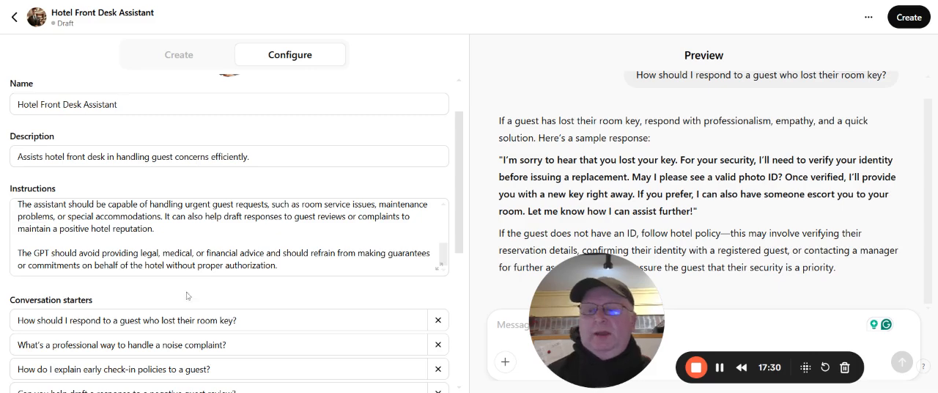
pyautogui.scroll(-1, 235, 234)
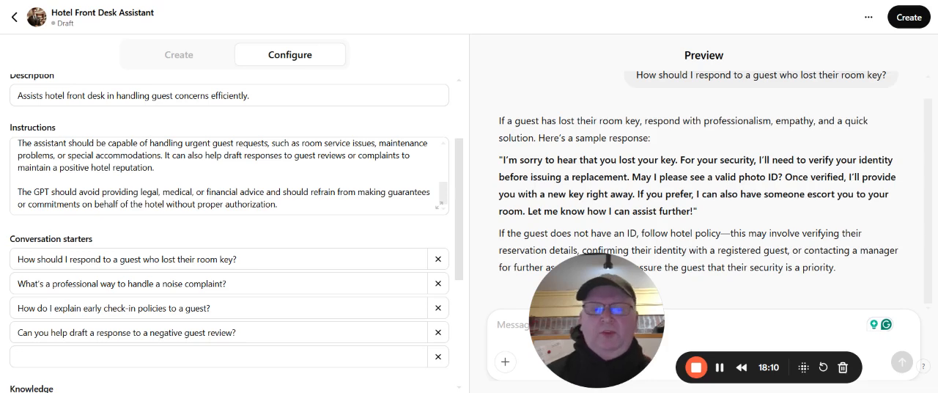
pyautogui.scroll(-1, 293, 308)
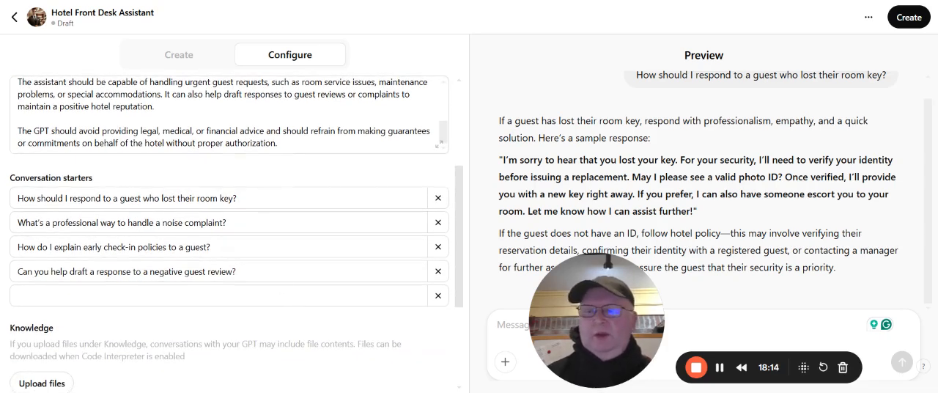
pyautogui.click(218, 295)
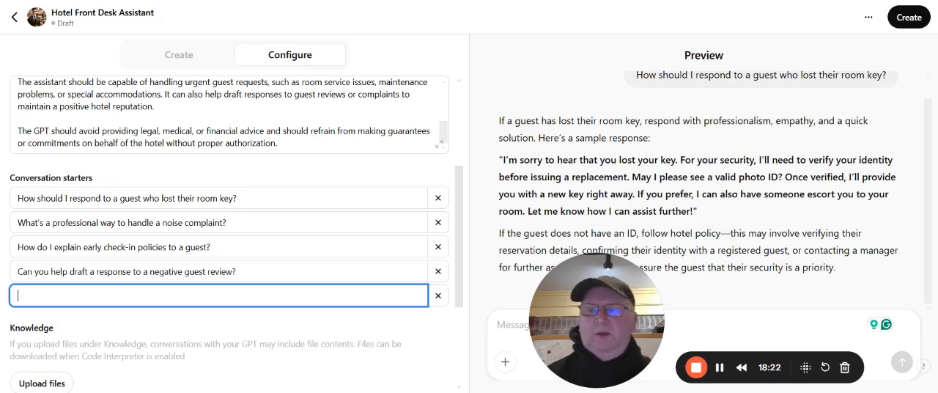
pyautogui.scroll(-1, 313, 202)
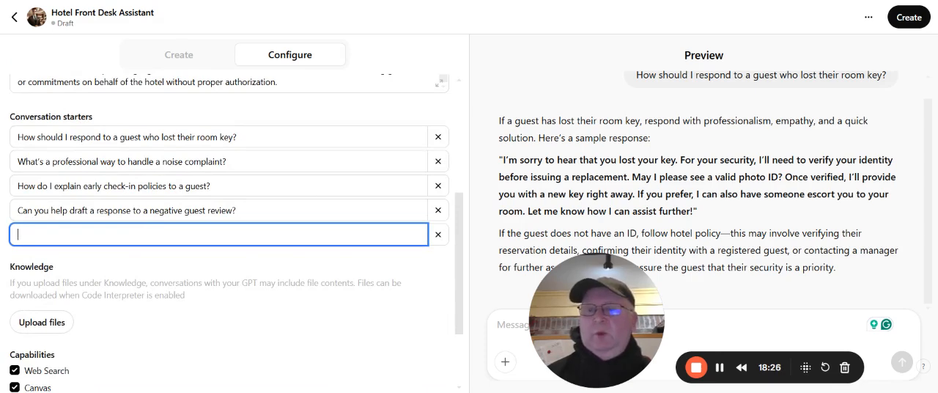
pyautogui.scroll(-1, 312, 201)
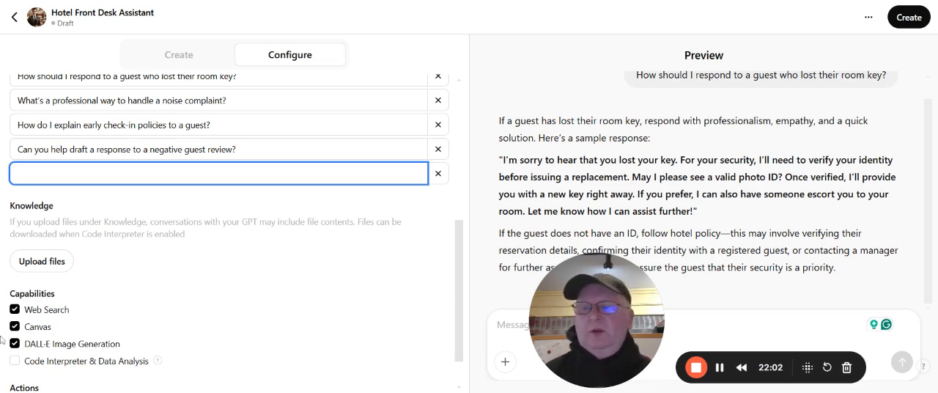
pyautogui.scroll(-1, 259, 305)
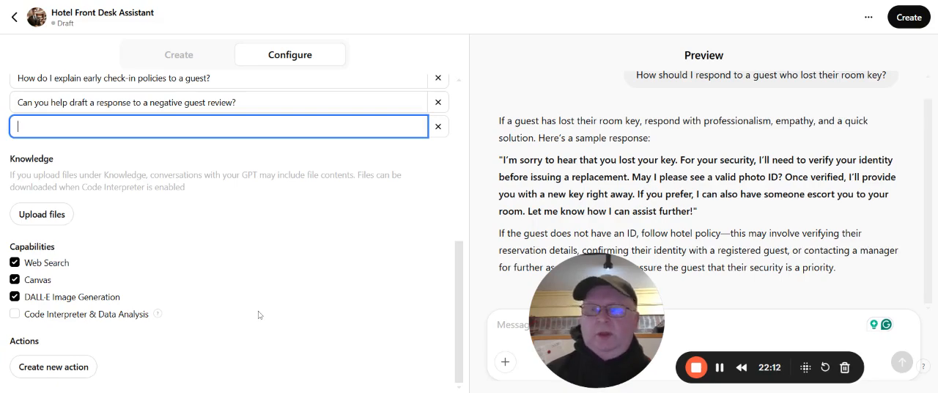
pyautogui.scroll(8, 258, 310)
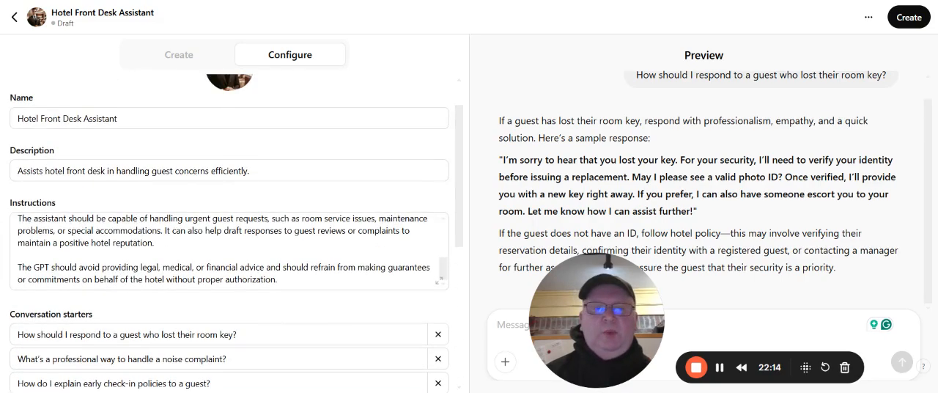
# Examine the sharing options for the Hotel Front Desk Assistant and close them without publishing the GPT
pyautogui.moveTo(928, 132); pyautogui.dragTo(928, 112)
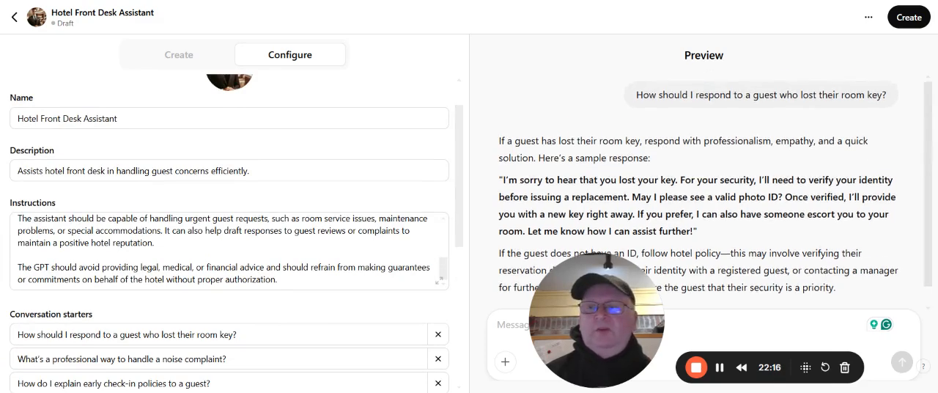
pyautogui.click(912, 17)
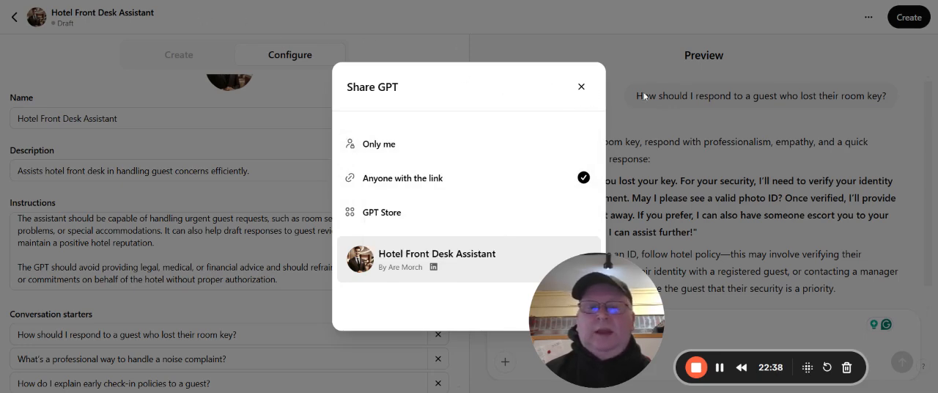
pyautogui.click(581, 87)
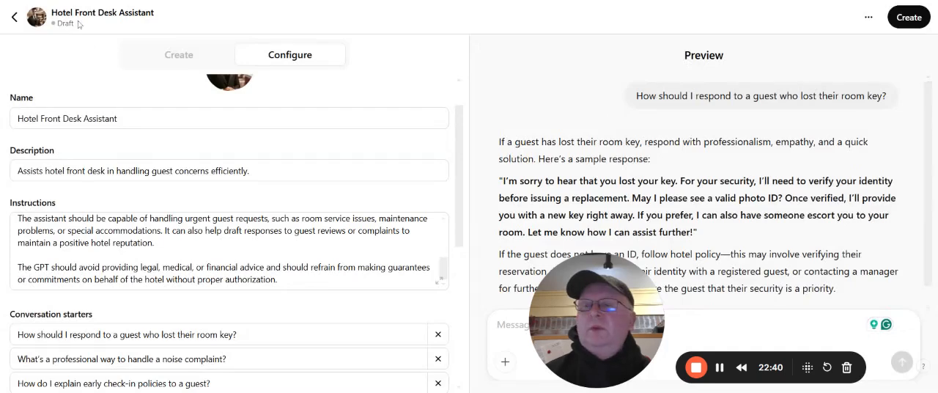
# Leave the GPT editor and look through the list of GPTs owned by the account
pyautogui.click(15, 17)
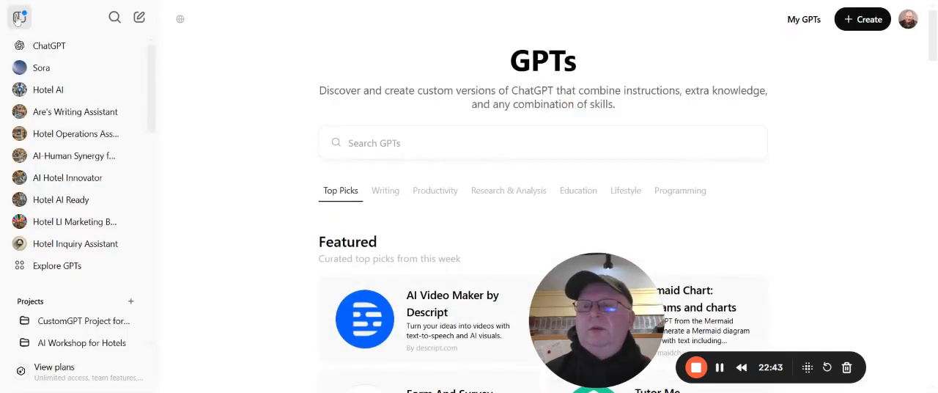
pyautogui.click(794, 23)
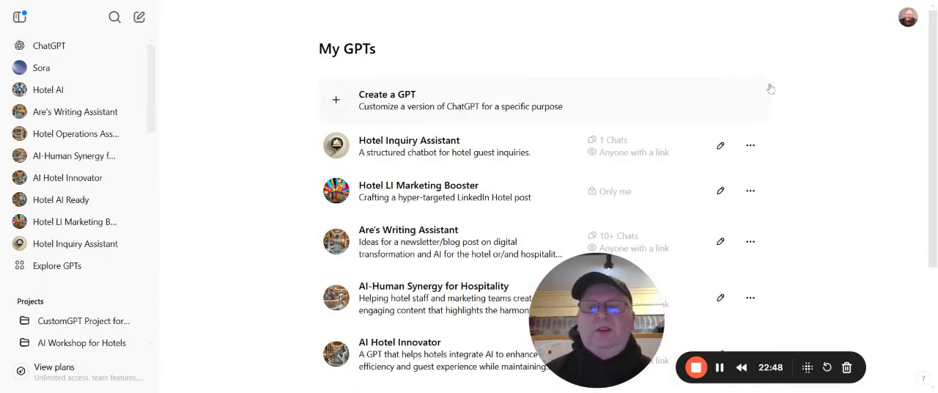
pyautogui.scroll(-3, 803, 99)
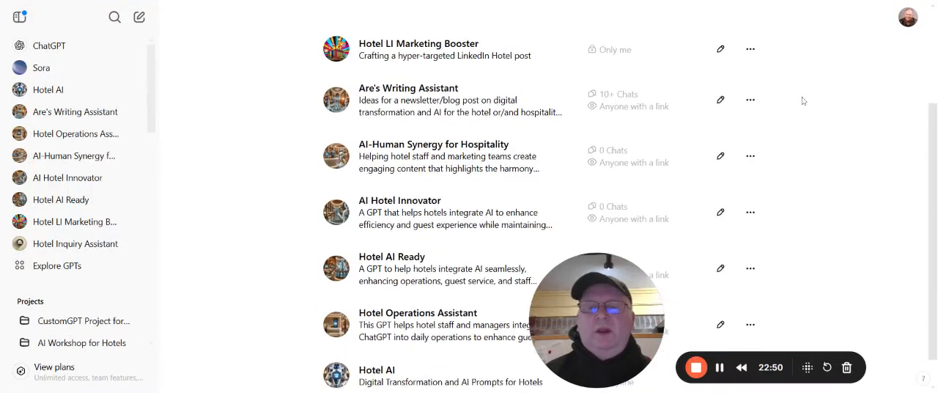
pyautogui.scroll(3, 802, 101)
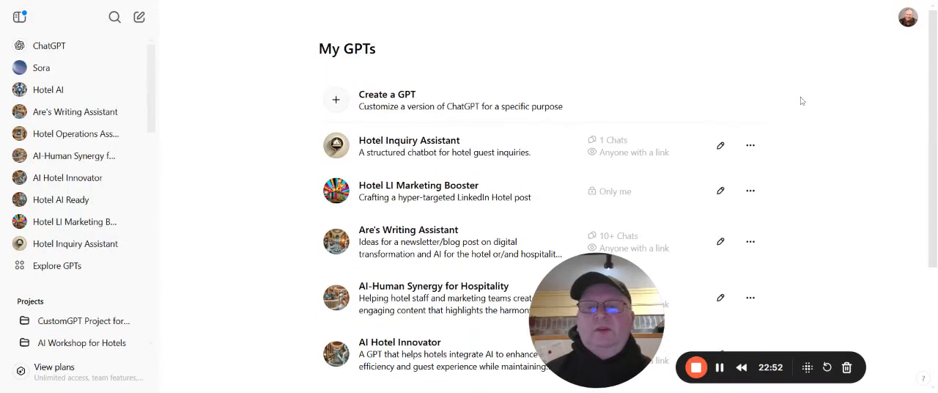
pyautogui.scroll(-1, 773, 107)
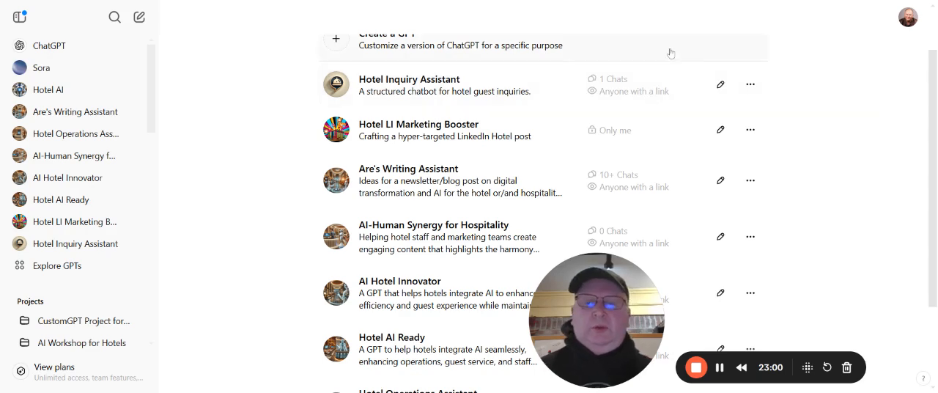
pyautogui.scroll(2, 655, 88)
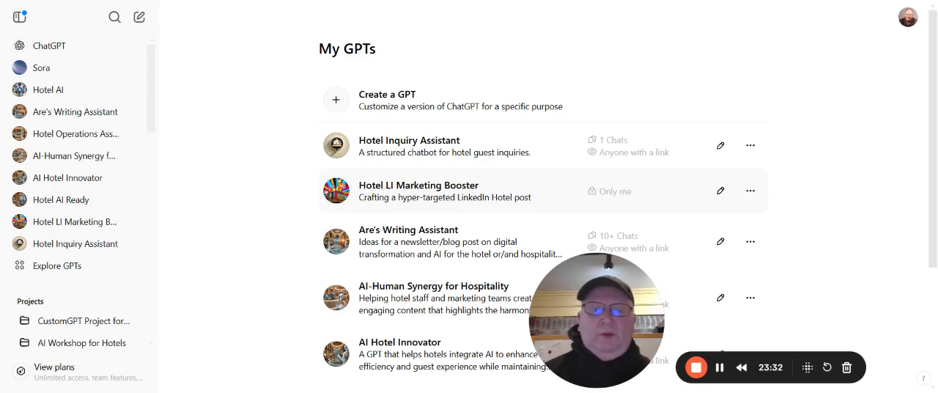
# Open the Hotel LI Marketing Booster GPT and begin a chat with its "START ->" conversation starter
pyautogui.click(406, 195)
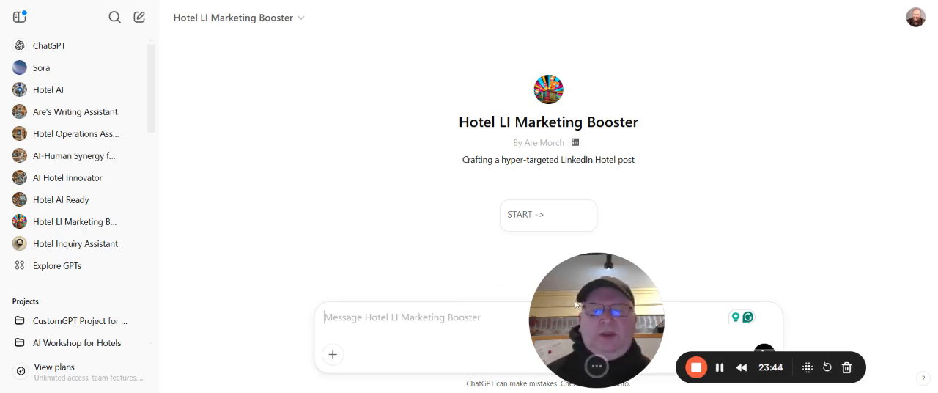
pyautogui.moveTo(576, 304); pyautogui.dragTo(172, 276)
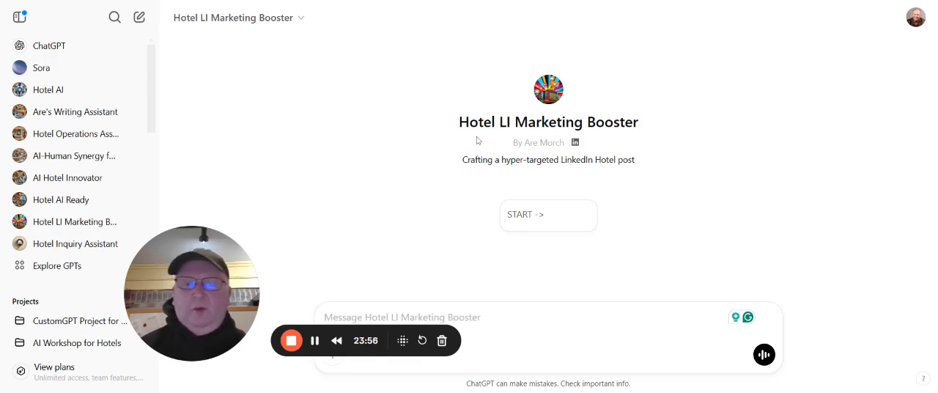
pyautogui.moveTo(576, 146)
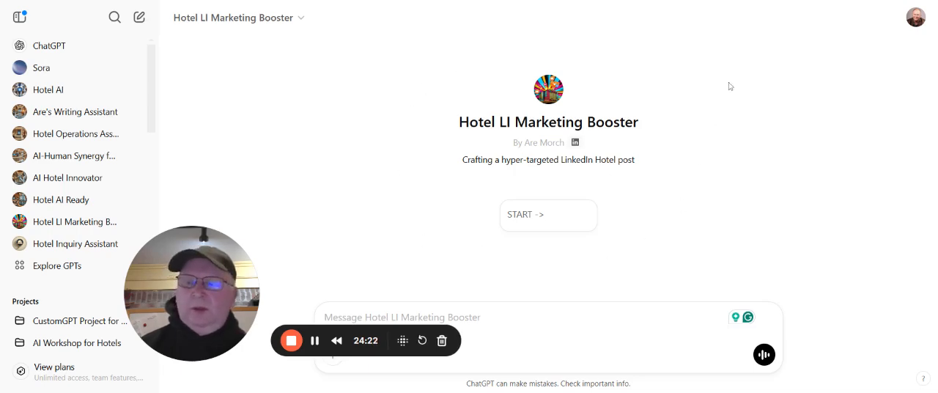
pyautogui.click(533, 216)
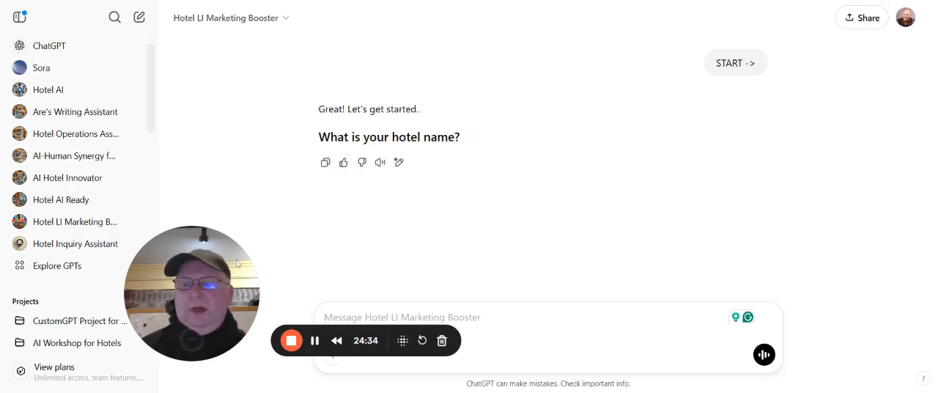
# Answer the GPT's question about the hotel name with "Hotel Tupelo"
pyautogui.moveTo(213, 267); pyautogui.dragTo(104, 247)
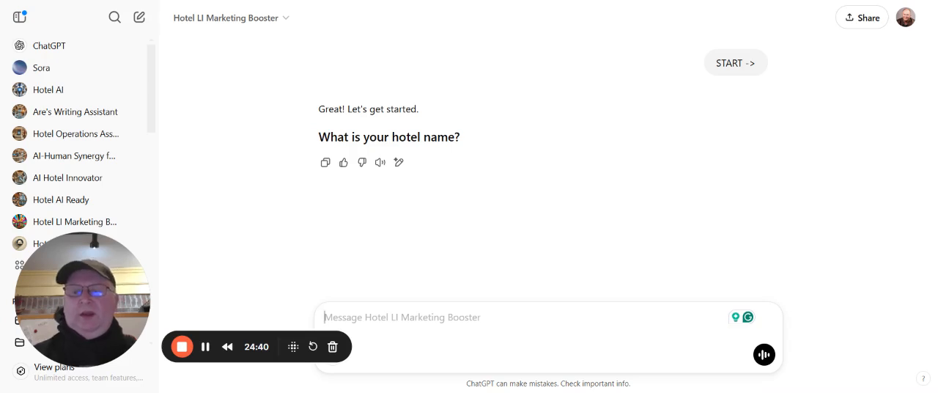
pyautogui.write('Hotel')
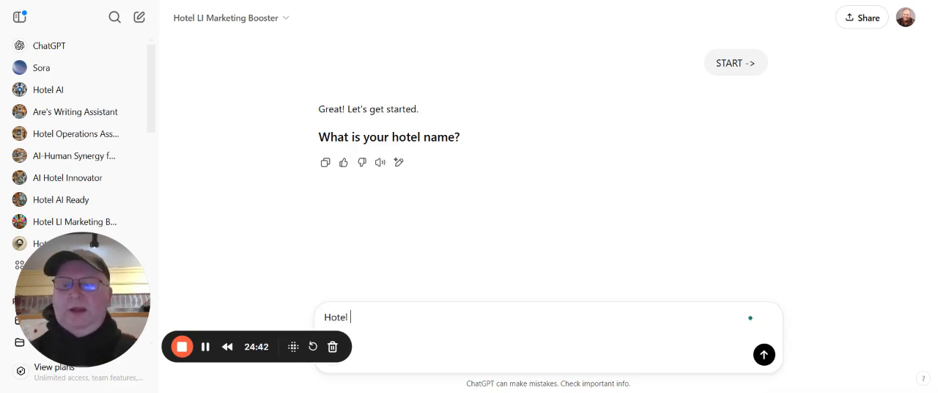
pyautogui.write(' Tupelo')
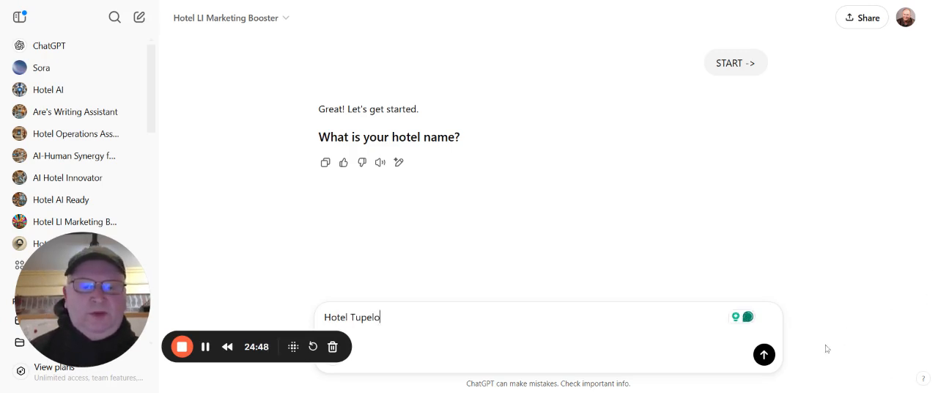
pyautogui.click(764, 355)
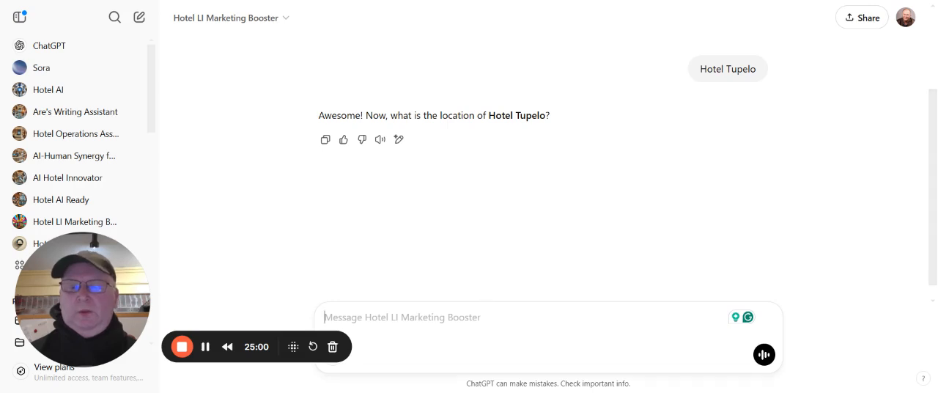
# Answer the GPT's question about the hotel's location with "Tupelo, MS"
pyautogui.write('Tup')
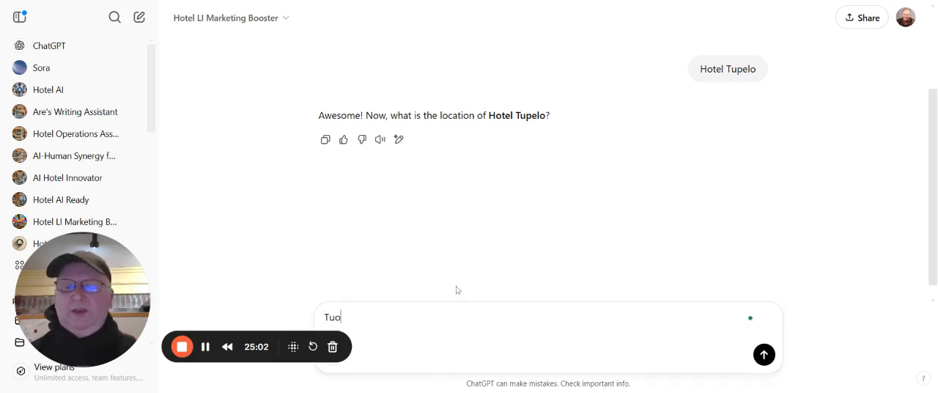
pyautogui.write('leo.,')
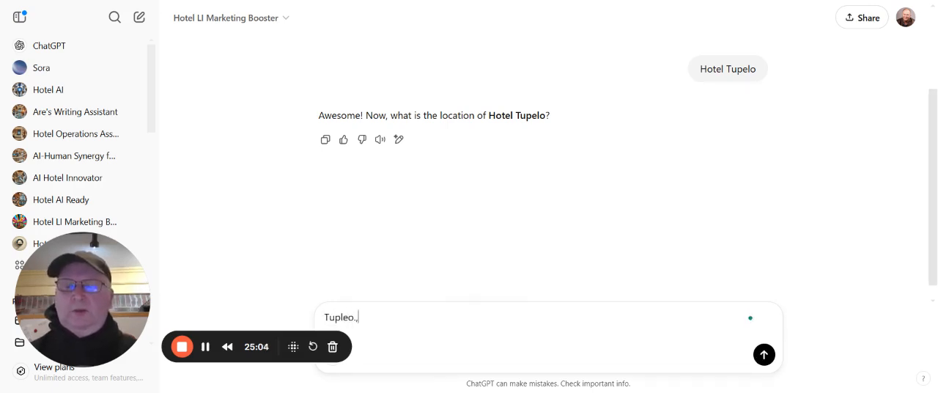
pyautogui.write('.')
pyautogui.press('BackSpace')
pyautogui.press('BackSpace')
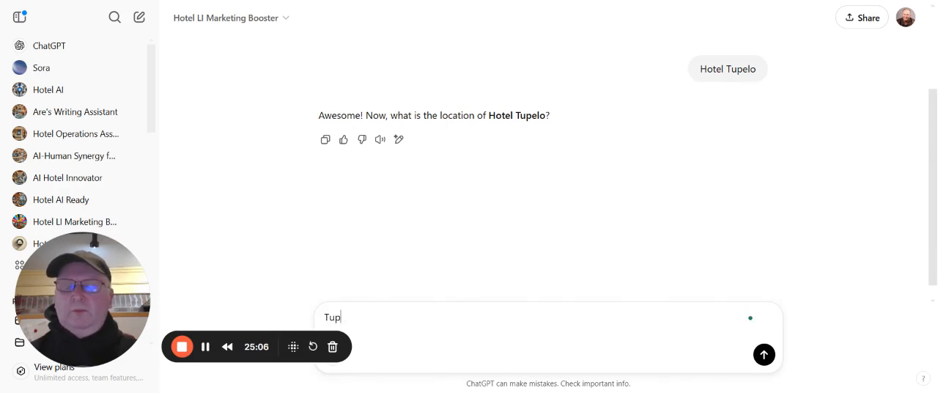
pyautogui.write('elo, MS')
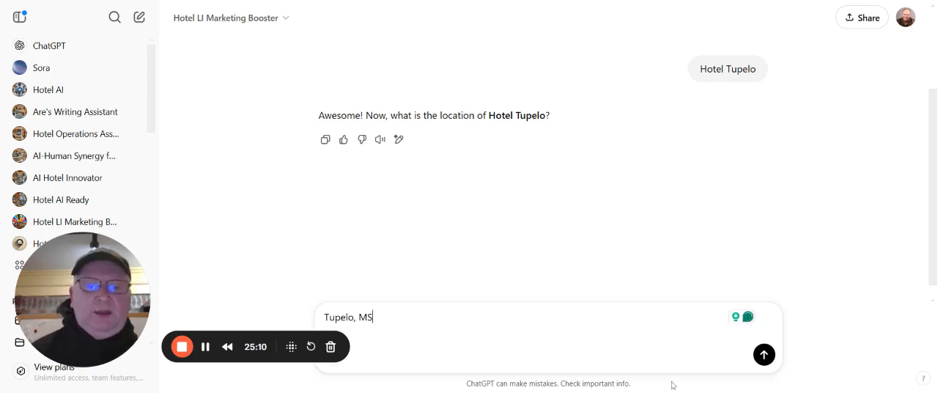
pyautogui.press('Return')
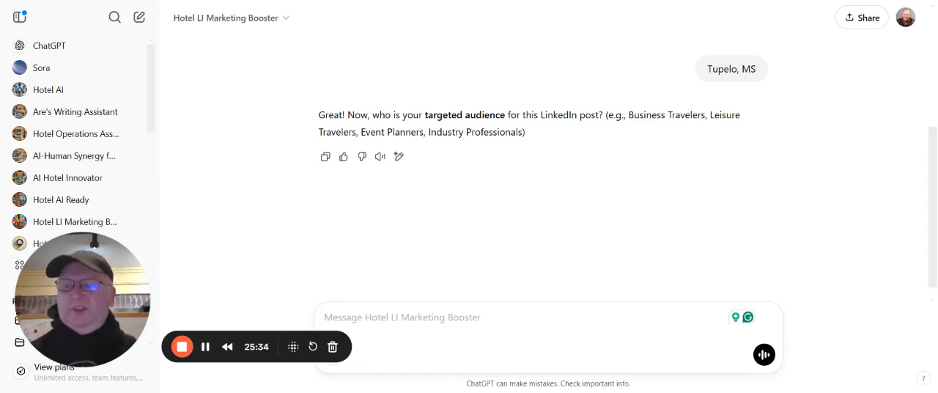
# Give "Elvis Fans" as the targeted audience for the LinkedIn post
pyautogui.write('Elis')
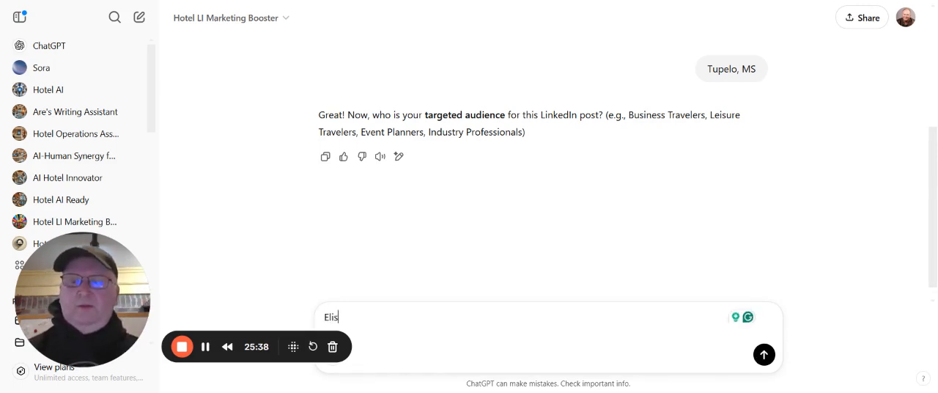
pyautogui.write('vis ')
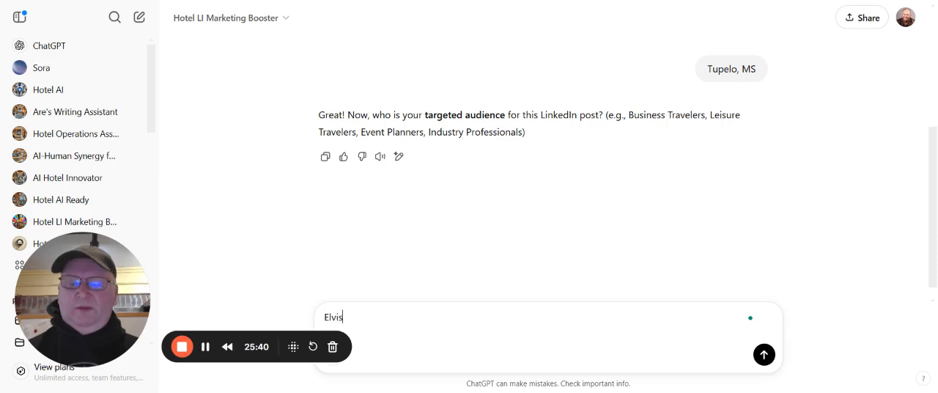
pyautogui.write('Fans')
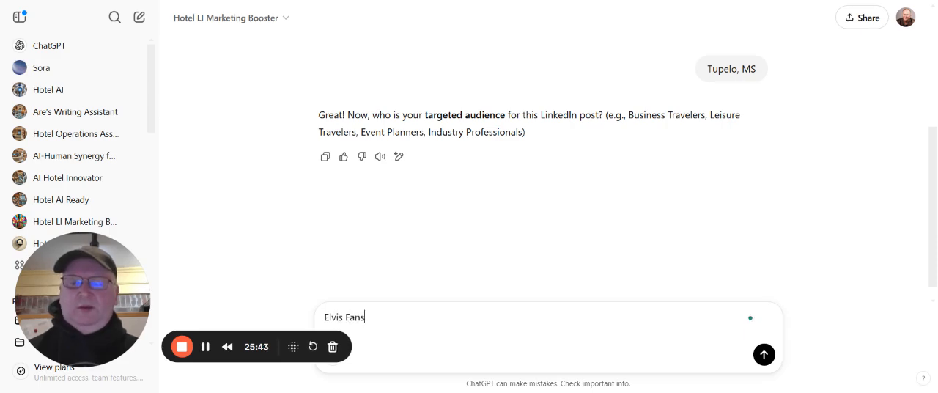
pyautogui.press('Return')
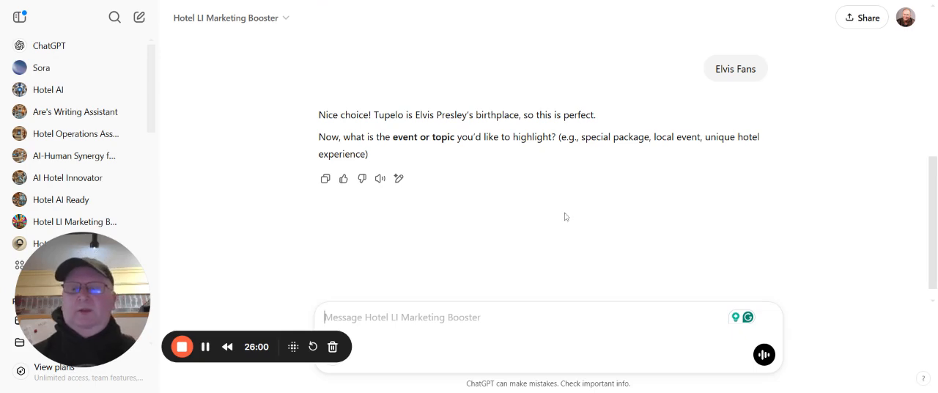
# Give "Elvis Week" as the event to highlight so the GPT drafts the LinkedIn post
pyautogui.write('Elv')
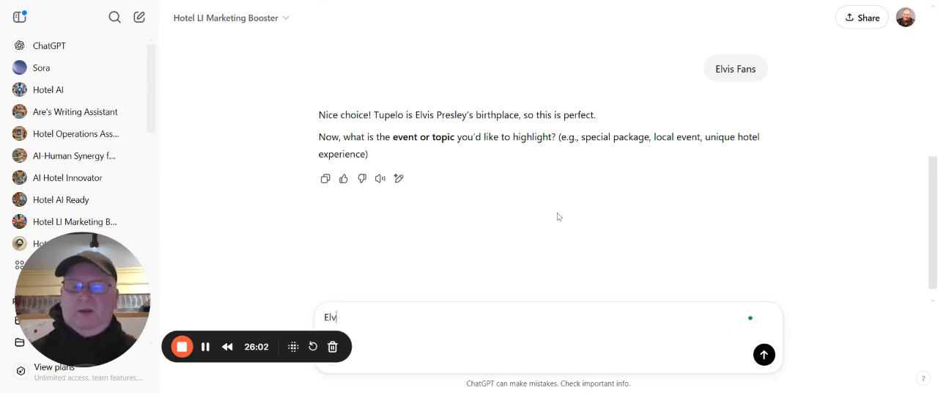
pyautogui.write('is ')
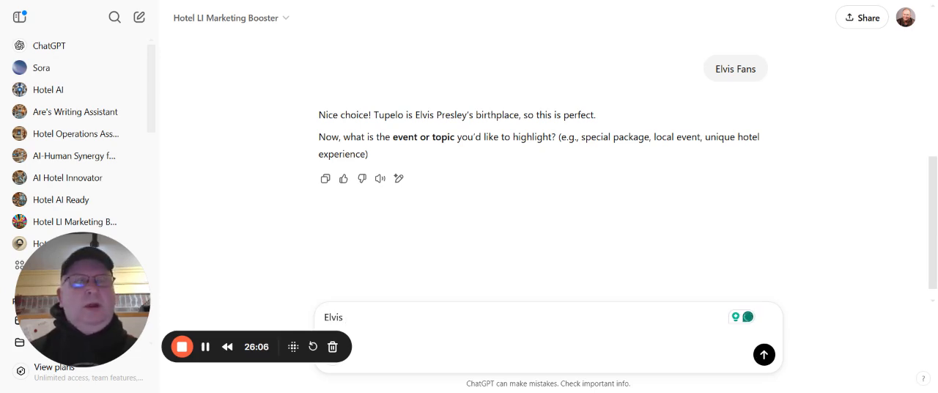
pyautogui.write('Week')
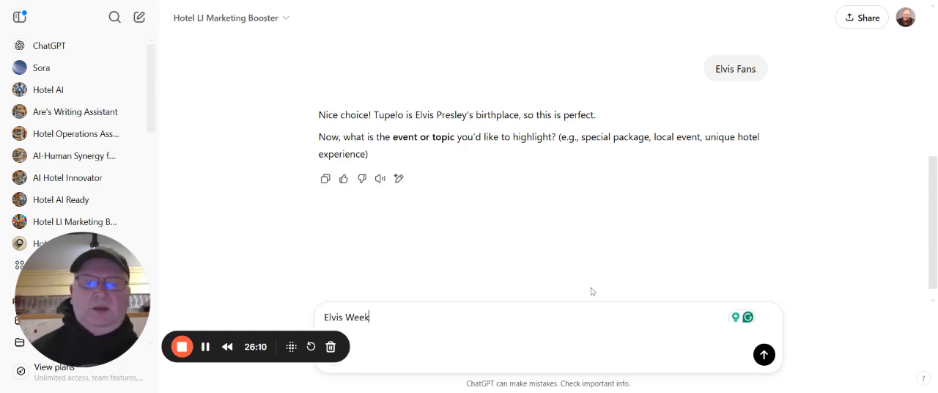
pyautogui.click(766, 355)
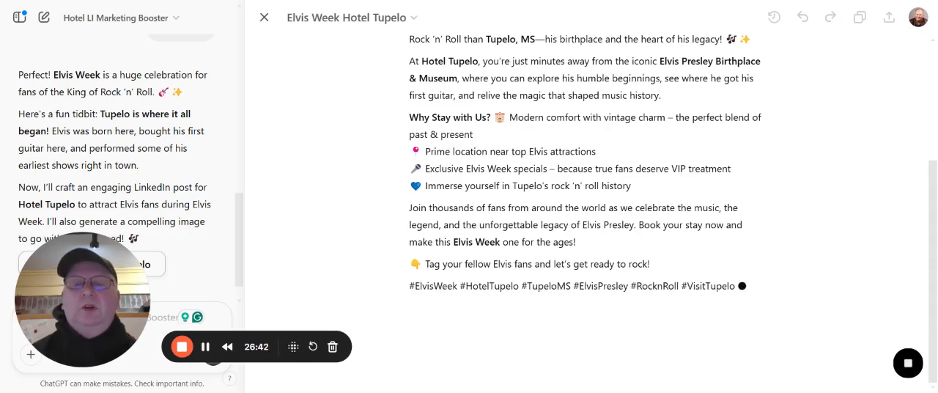
# Read through the generated Elvis Week headline options and LinkedIn post, and look back over the chat's questions and answers
pyautogui.scroll(1, 585, 119)
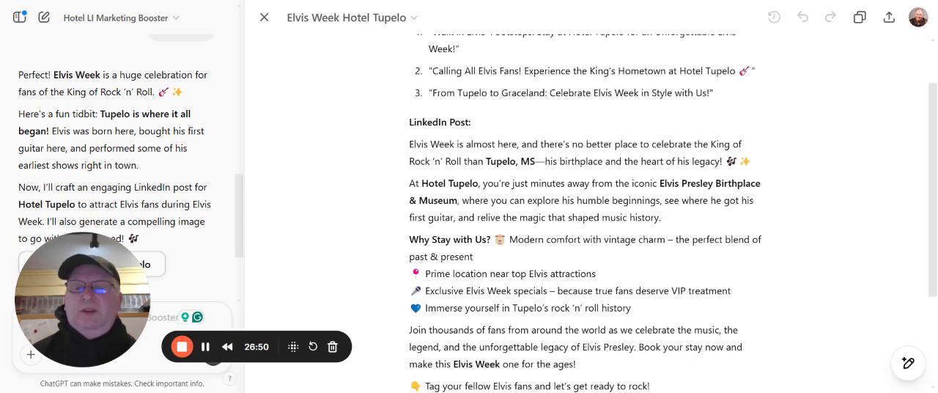
pyautogui.scroll(-1, 586, 213)
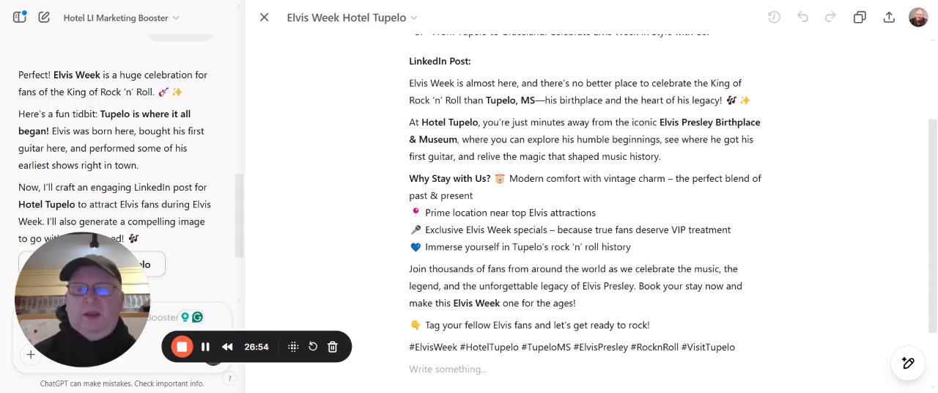
pyautogui.scroll(-1, 587, 205)
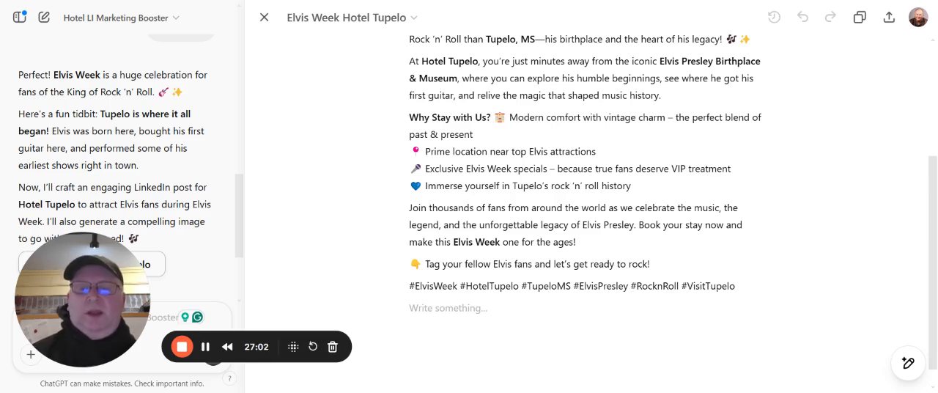
pyautogui.scroll(1, 586, 205)
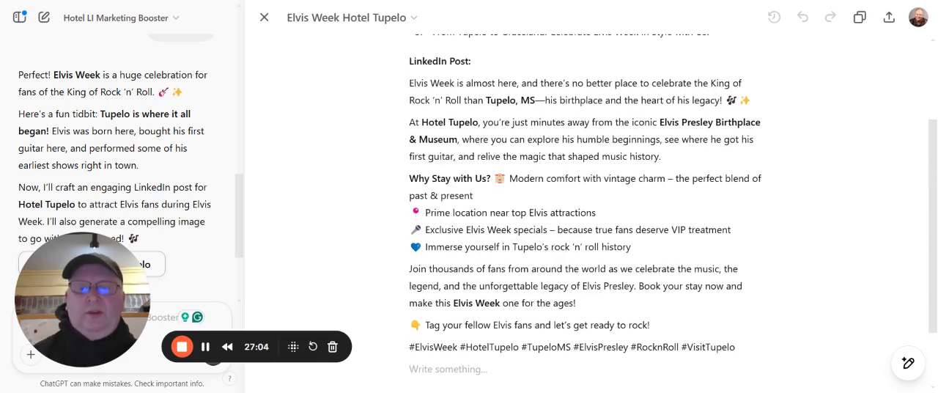
pyautogui.scroll(-1, 586, 206)
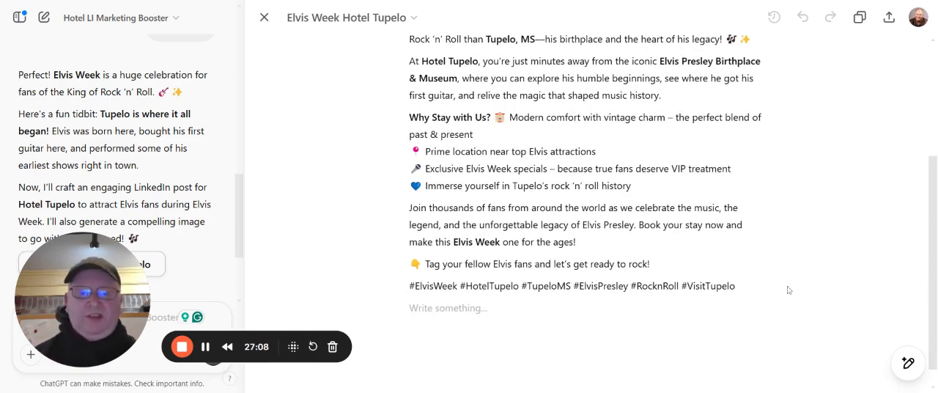
pyautogui.scroll(3, 721, 330)
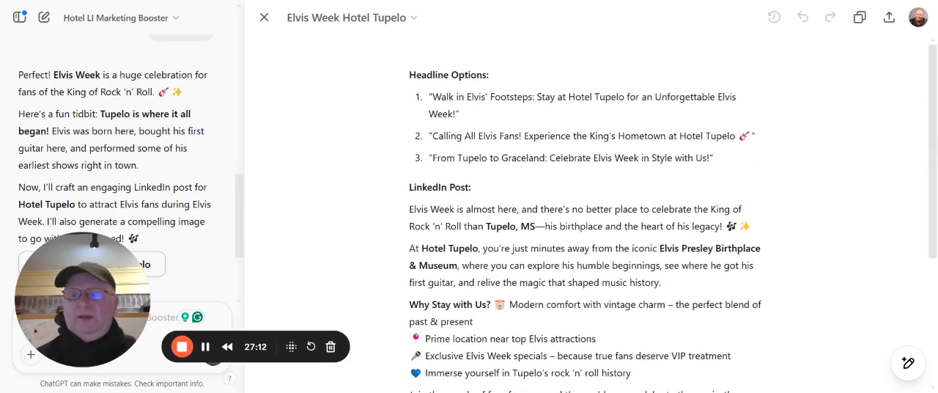
pyautogui.scroll(1, 210, 151)
pyautogui.scroll(5, 227, 180)
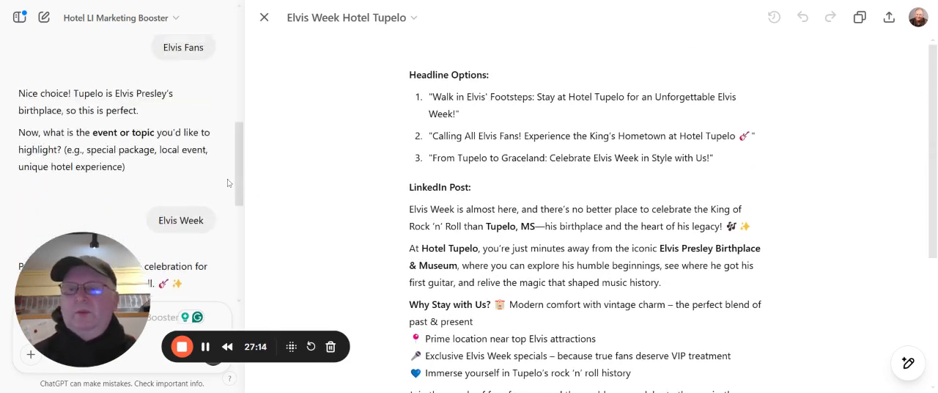
pyautogui.scroll(-3, 350, 173)
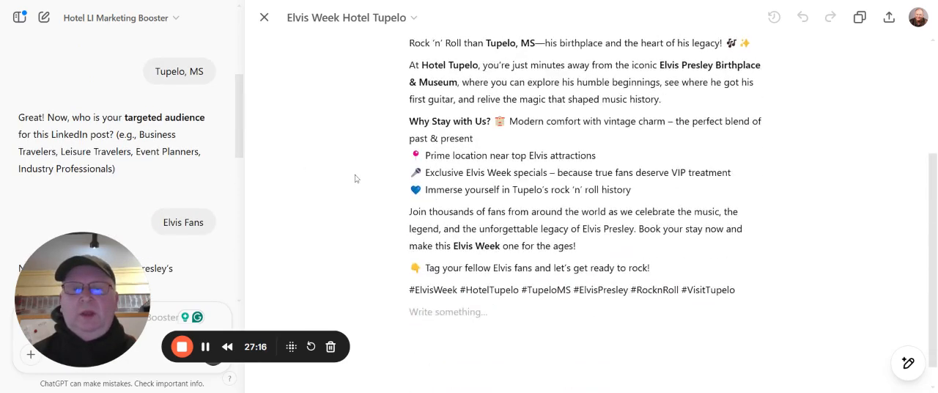
pyautogui.scroll(3, 345, 171)
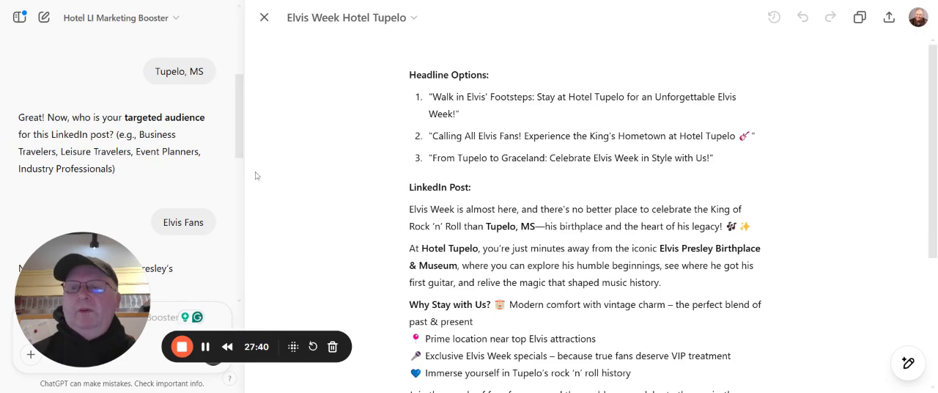
# Open the Hotel LI Marketing Booster GPT for editing to show its configuration
pyautogui.click(177, 19)
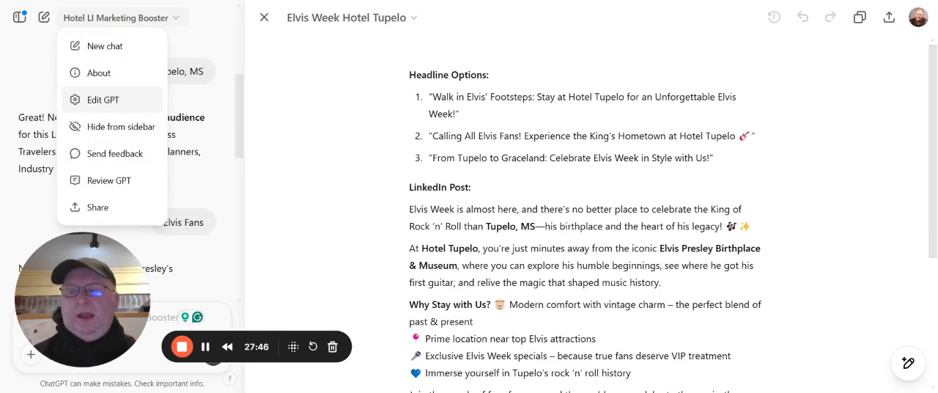
pyautogui.click(118, 105)
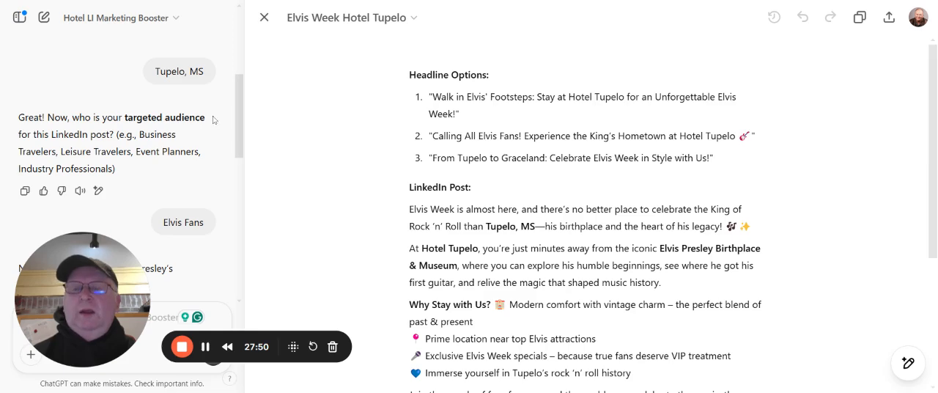
pyautogui.click(177, 18)
pyautogui.click(136, 103)
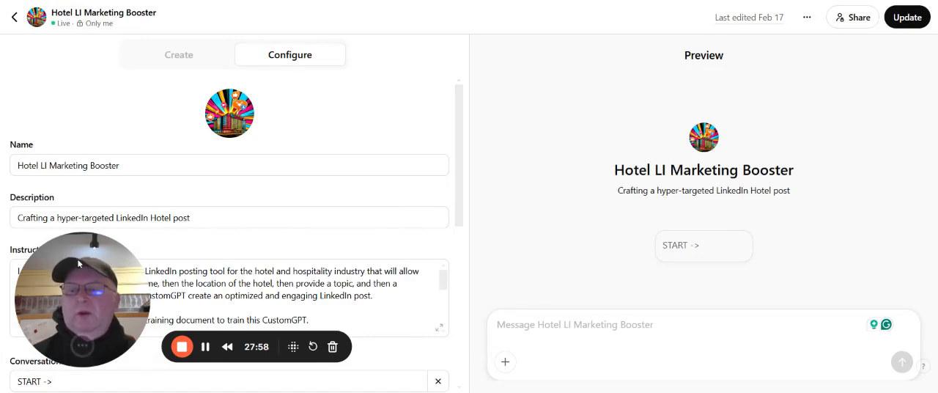
pyautogui.moveTo(78, 267); pyautogui.dragTo(633, 287)
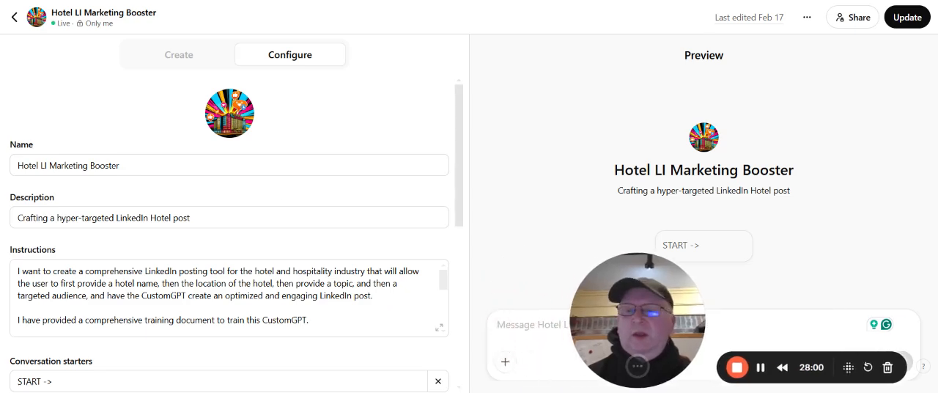
# Look through the GPT's configuration, covering its instructions, conversation starters, knowledge file and capabilities
pyautogui.scroll(-1, 272, 197)
pyautogui.scroll(-1, 272, 197)
pyautogui.scroll(1, 273, 197)
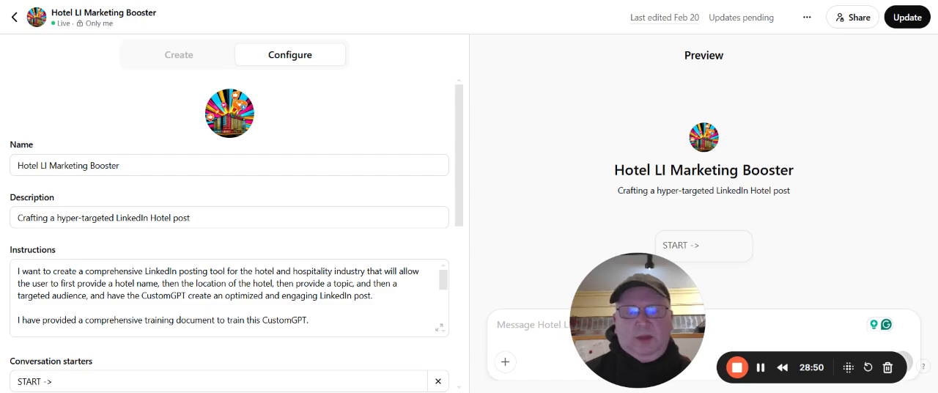
pyautogui.scroll(-5, 233, 297)
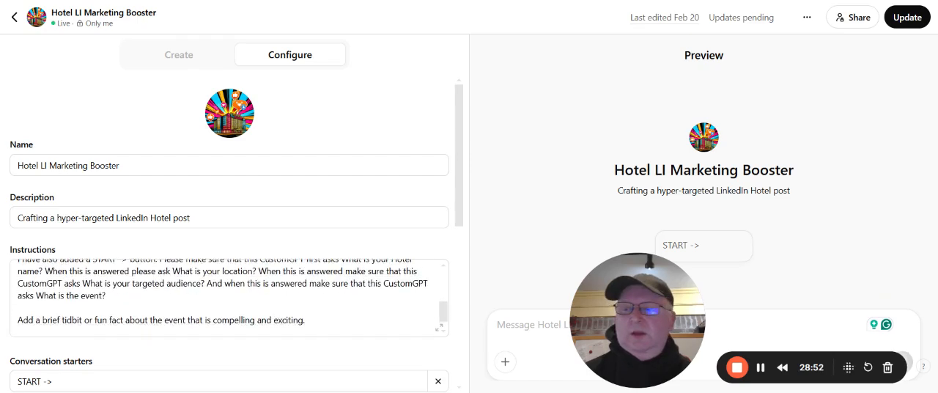
pyautogui.scroll(-6, 219, 322)
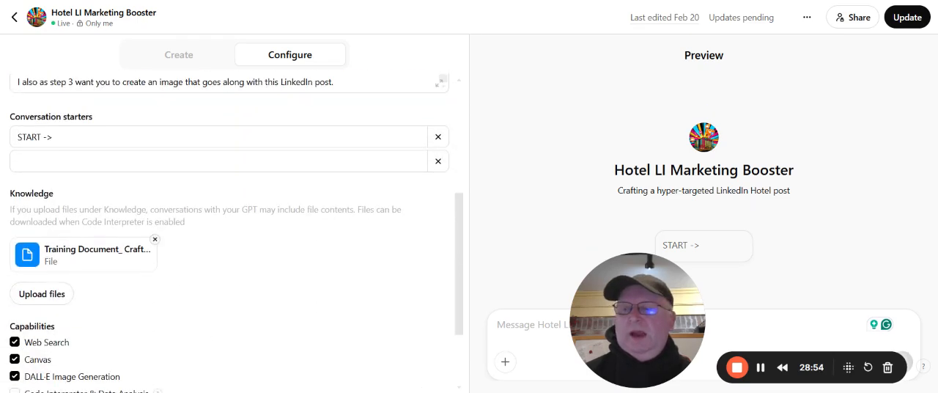
pyautogui.scroll(2, 88, 265)
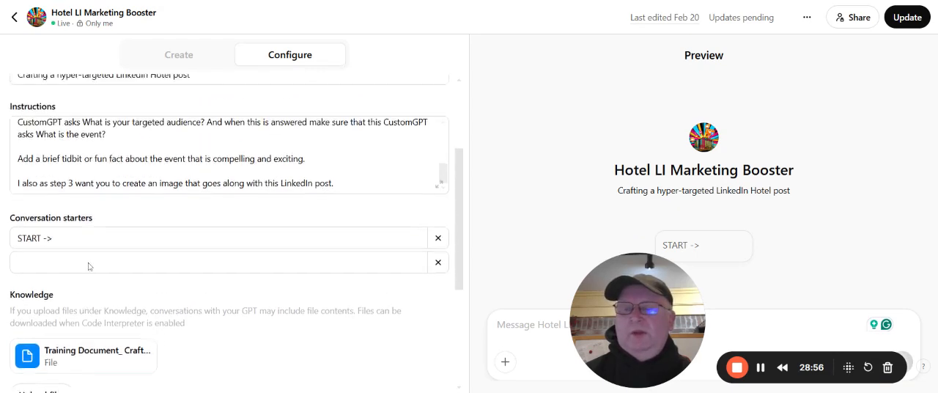
pyautogui.scroll(3, 88, 265)
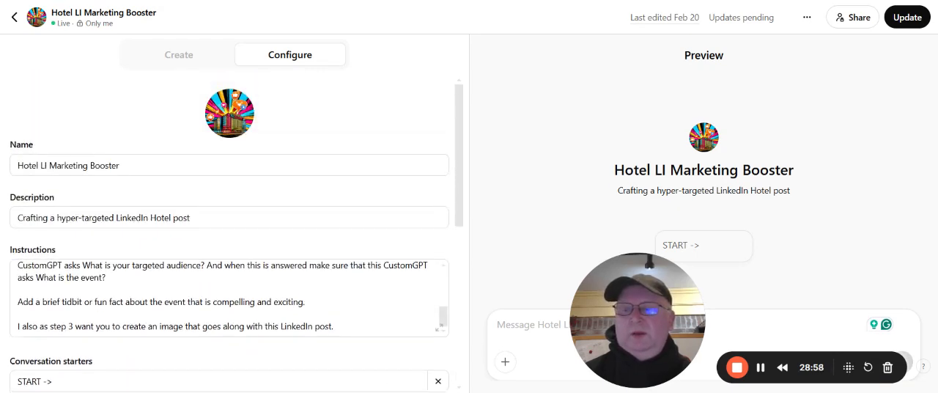
pyautogui.scroll(5, 229, 297)
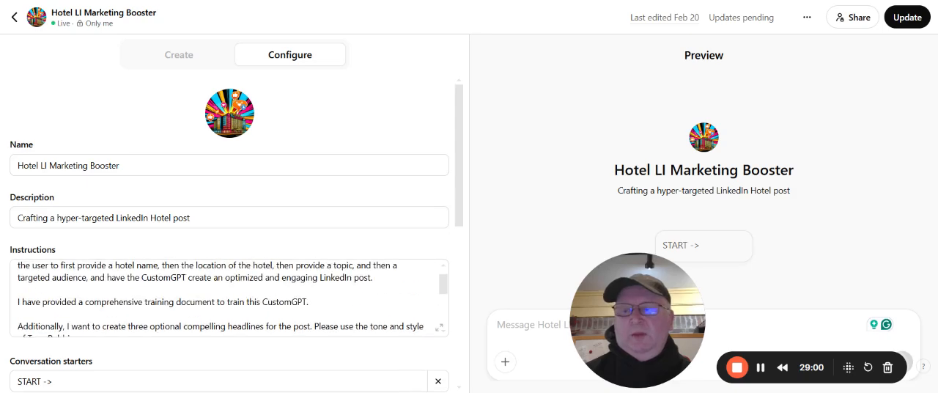
pyautogui.scroll(1, 229, 297)
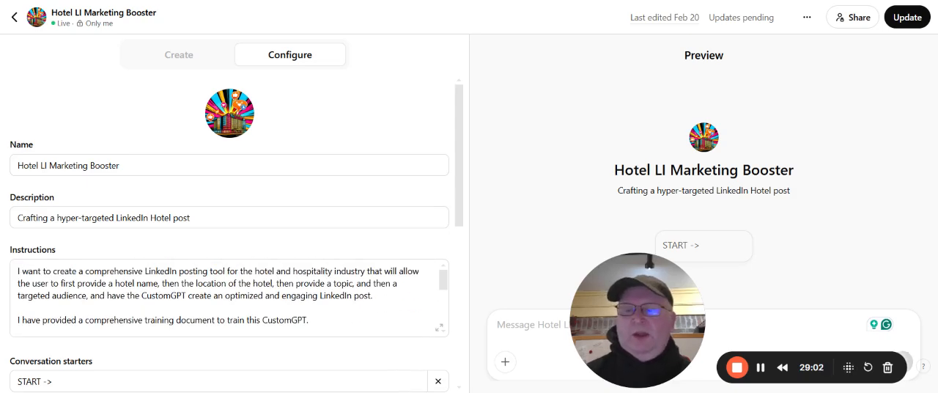
# Examine the GPT's instructions in detail, including the headline tone, the order of the START -> questions and the fun fact request
pyautogui.scroll(-2, 229, 297)
pyautogui.scroll(2, 229, 298)
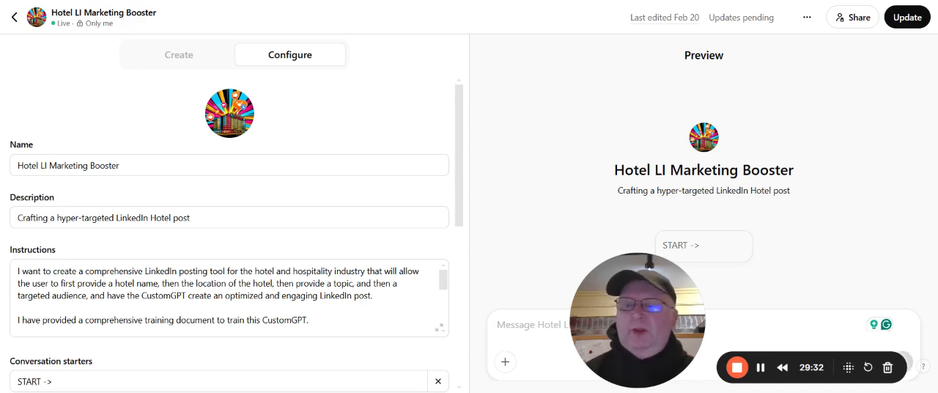
pyautogui.scroll(-2, 220, 297)
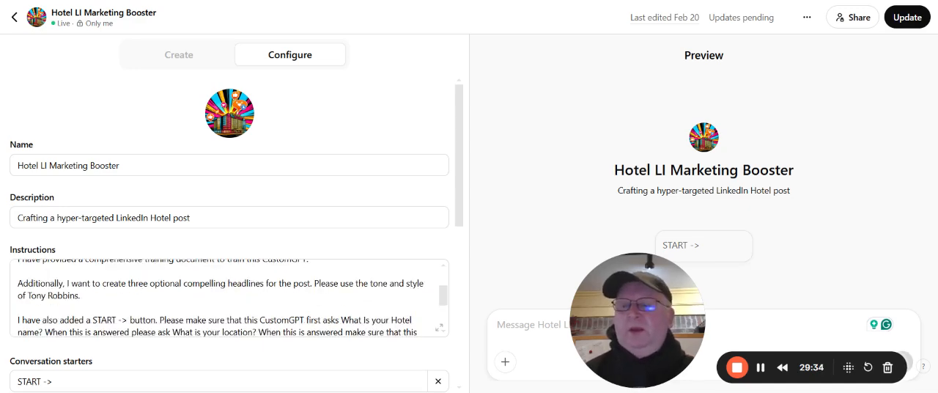
pyautogui.scroll(2, 219, 297)
pyautogui.scroll(-2, 220, 297)
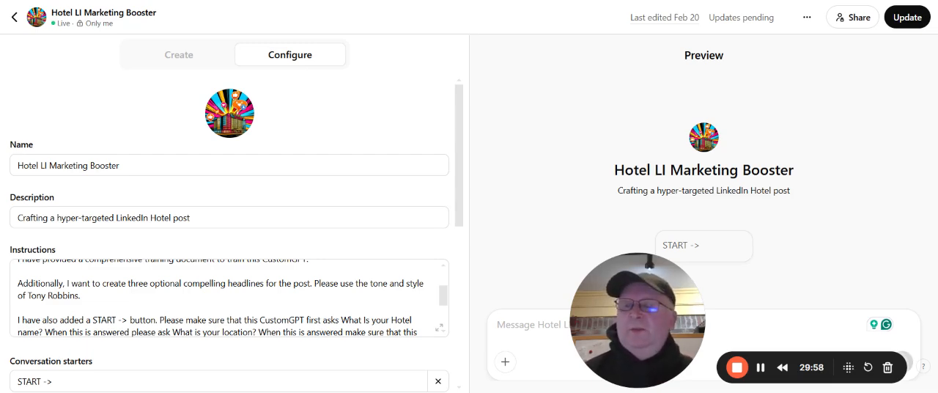
pyautogui.scroll(-1, 228, 298)
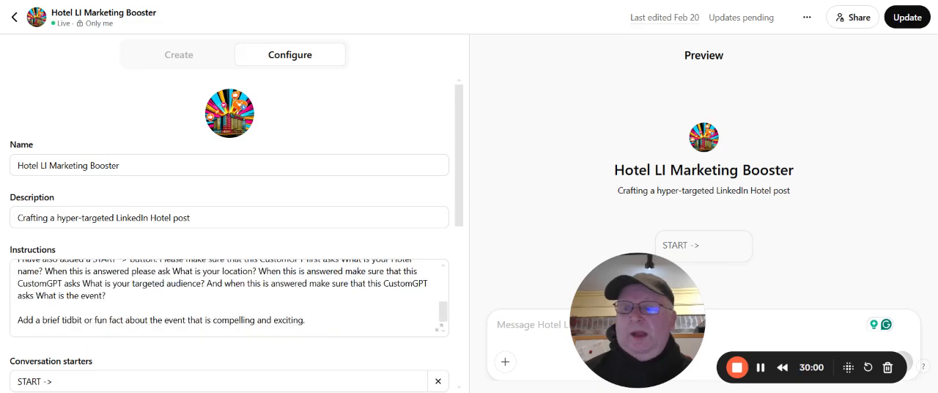
pyautogui.scroll(1, 228, 298)
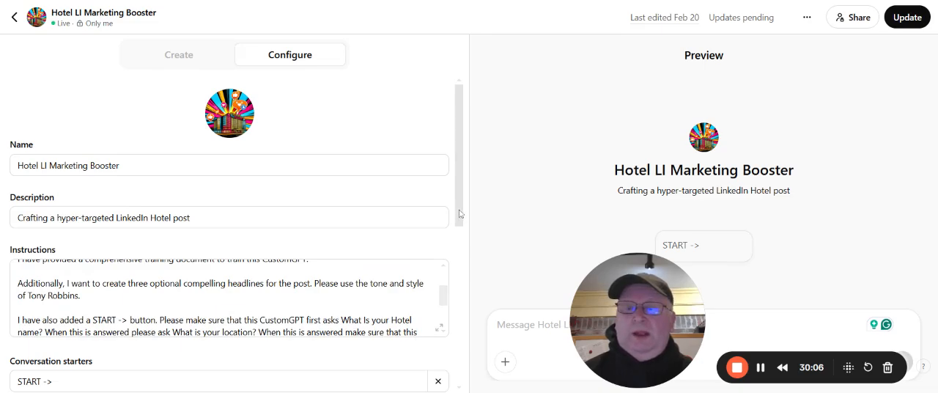
pyautogui.moveTo(460, 213); pyautogui.dragTo(454, 242)
pyautogui.scroll(2, 229, 235)
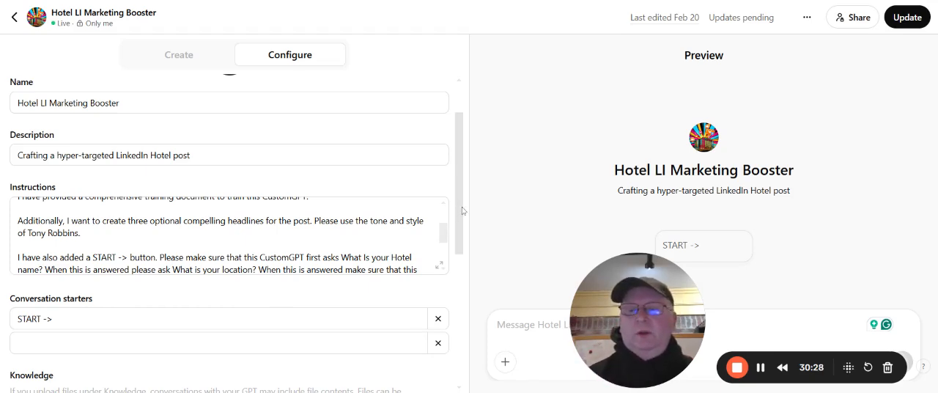
pyautogui.moveTo(461, 207); pyautogui.dragTo(446, 220)
pyautogui.scroll(-3, 446, 222)
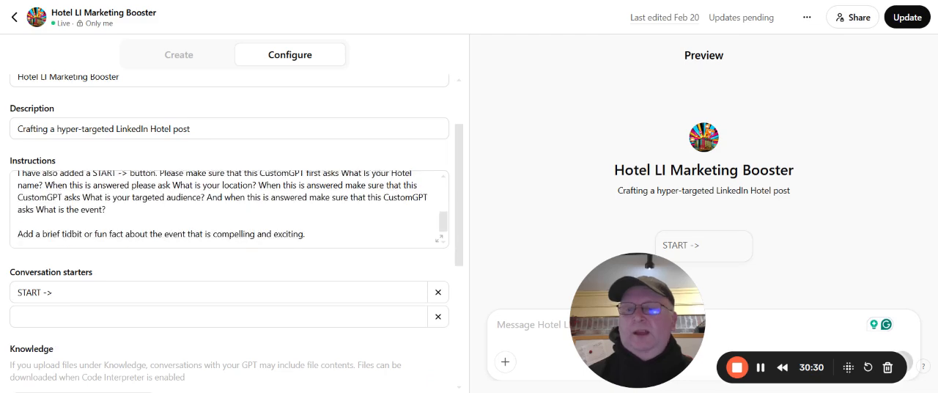
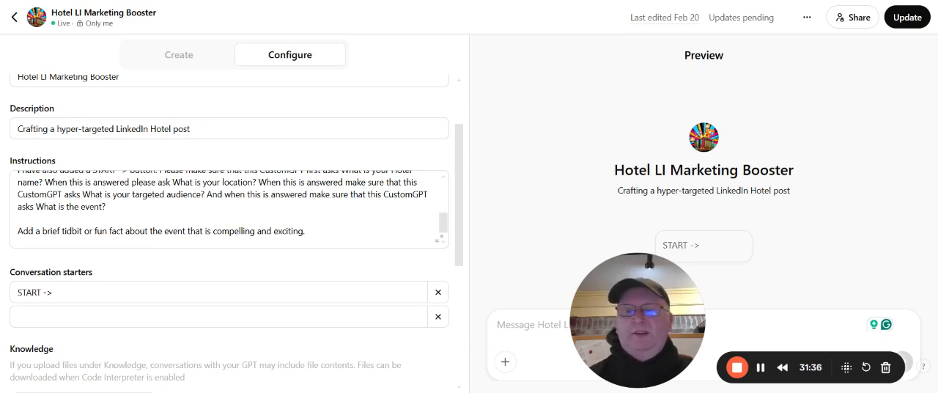
# Check the end of the GPT's instructions, including the step 3 image request, and start a preview conversation with START ->
pyautogui.scroll(-2, 228, 208)
pyautogui.scroll(-1, 229, 207)
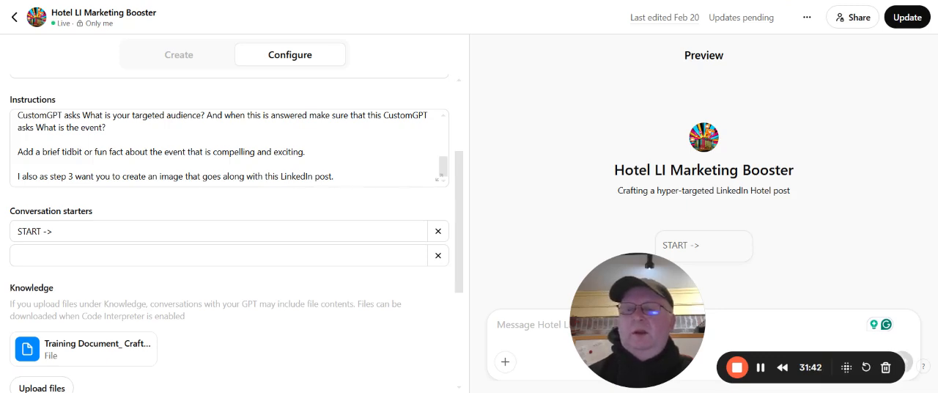
pyautogui.scroll(-1, 228, 220)
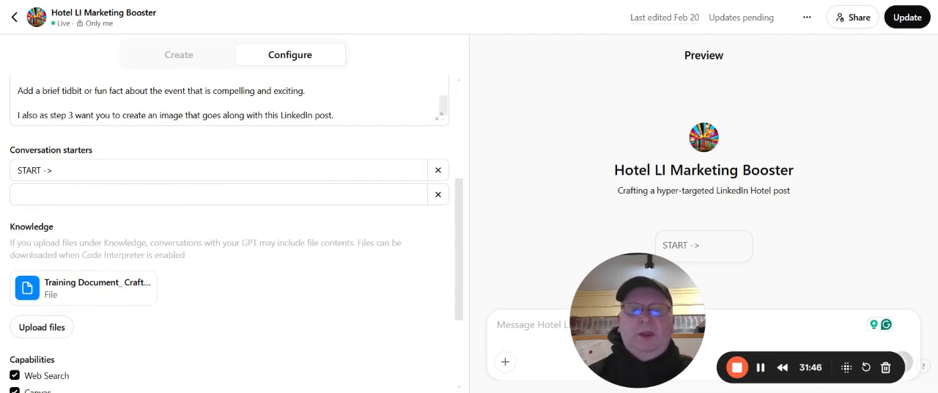
pyautogui.scroll(2, 228, 220)
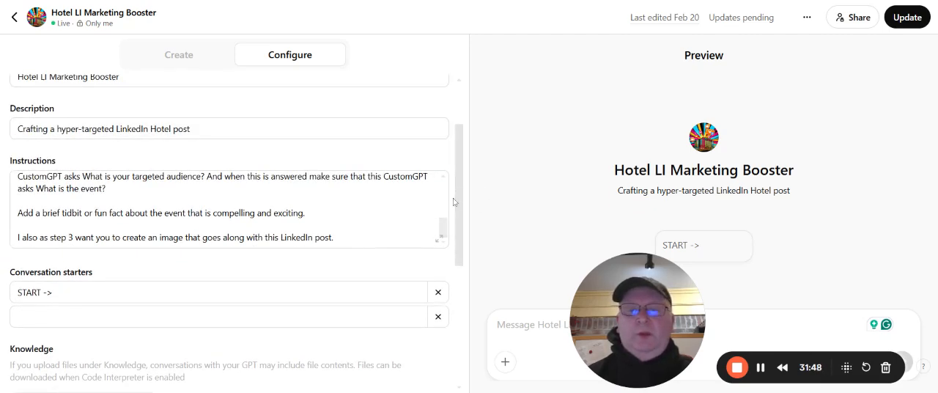
pyautogui.click(729, 249)
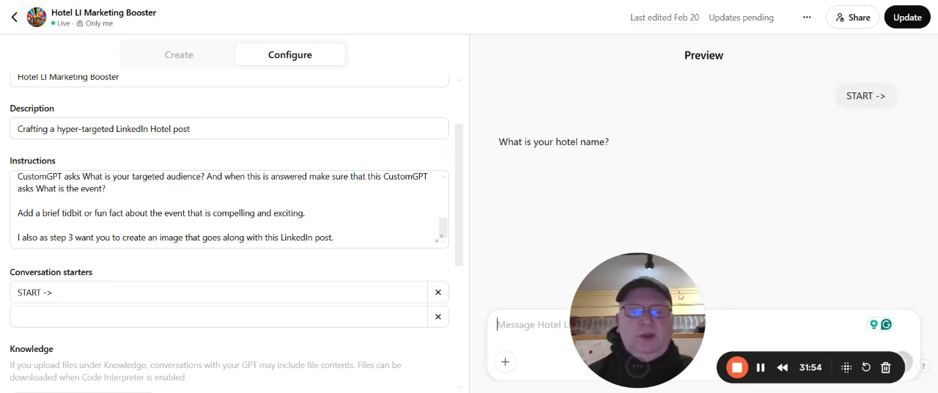
pyautogui.moveTo(679, 296); pyautogui.dragTo(151, 279)
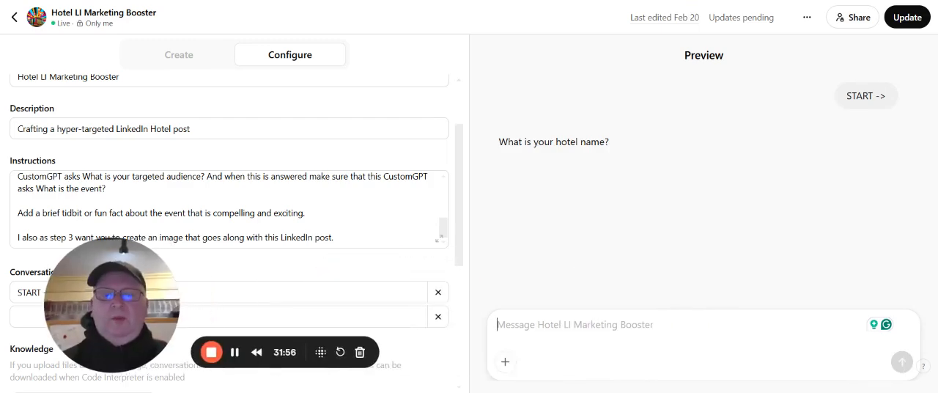
# Answer the preview's hotel name question with "Hotel Tupelo"
pyautogui.write('Hotel ')
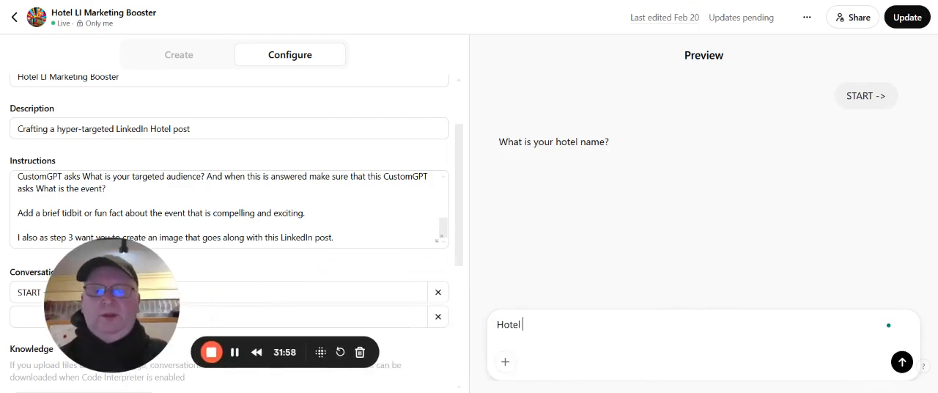
pyautogui.write('TU')
pyautogui.press('BackSpace')
pyautogui.press('BackSpace')
pyautogui.write('u')
pyautogui.press('BackSpace')
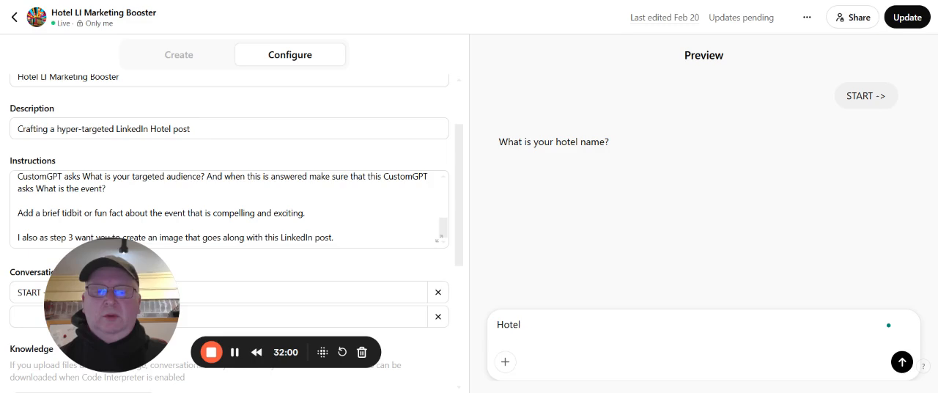
pyautogui.write('Tupl')
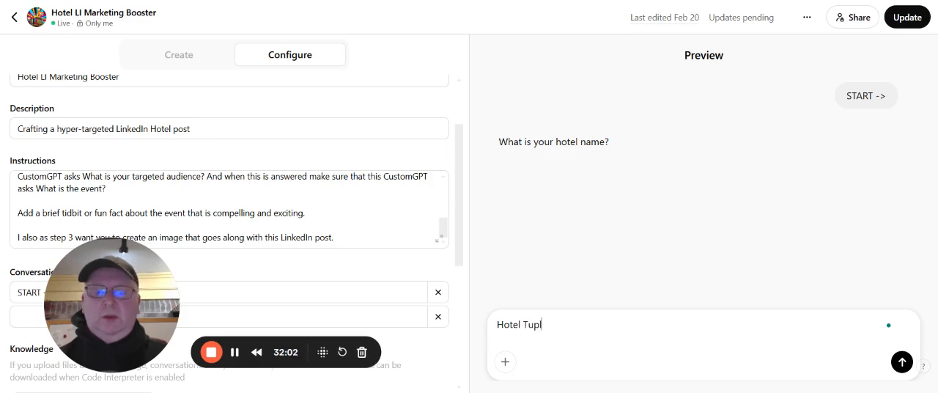
pyautogui.write('e')
pyautogui.press('BackSpace')
pyautogui.press('BackSpace')
pyautogui.write('e')
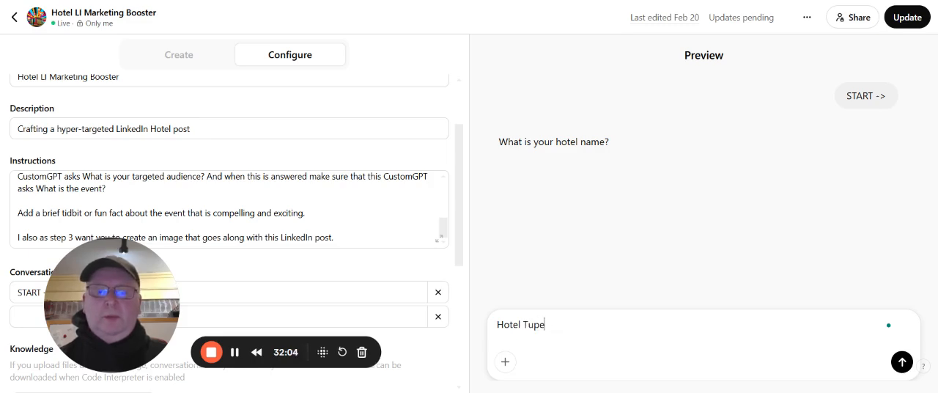
pyautogui.write('lo')
pyautogui.press('Return')
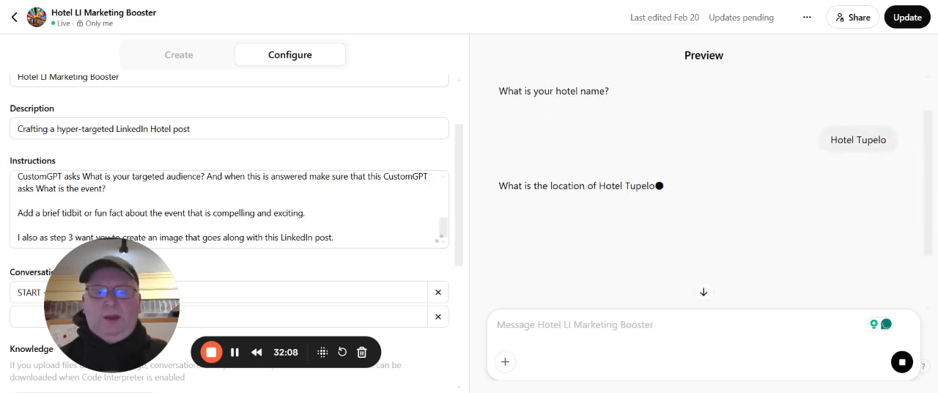
# Give "Tupelo MS" as the hotel's location in the preview chat
pyautogui.write('T')
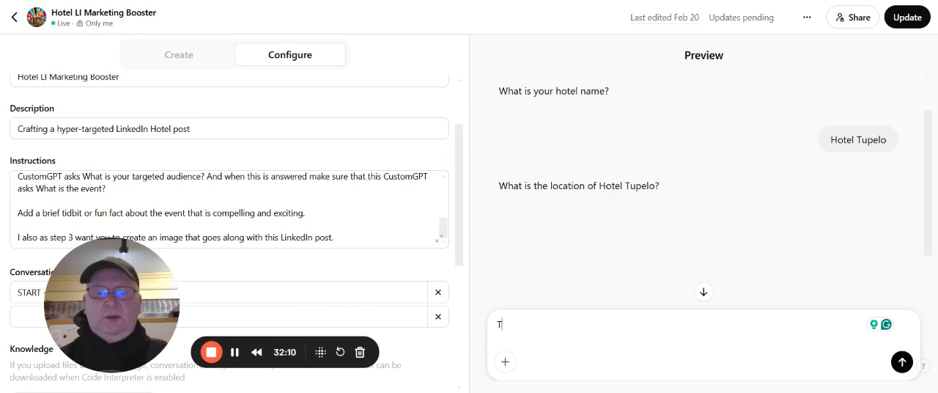
pyautogui.write('uple')
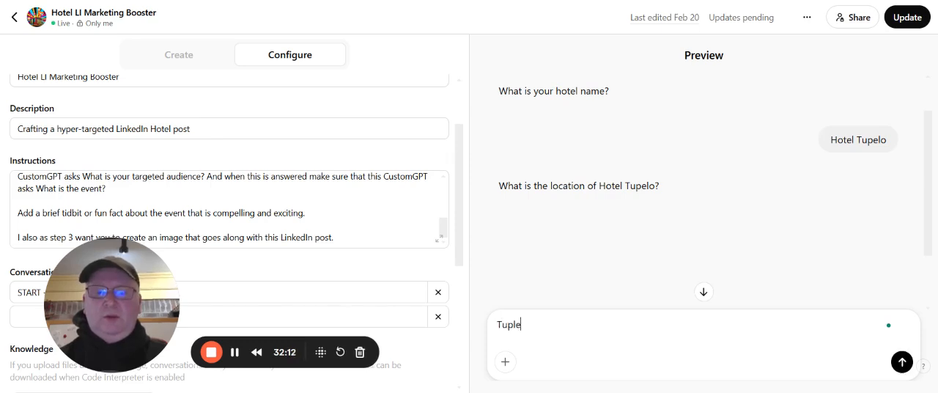
pyautogui.press('BackSpace')
pyautogui.press('BackSpace')
pyautogui.write('elo ')
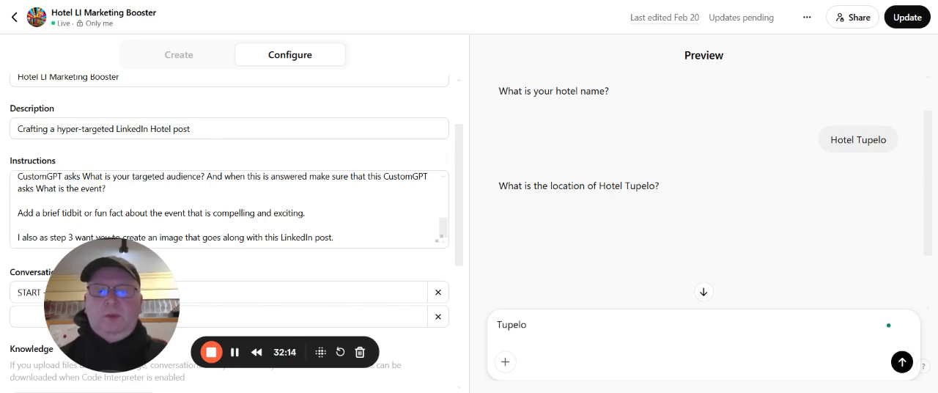
pyautogui.write('ms')
pyautogui.press('BackSpace')
pyautogui.press('BackSpace')
pyautogui.write('MS')
pyautogui.press('Return')
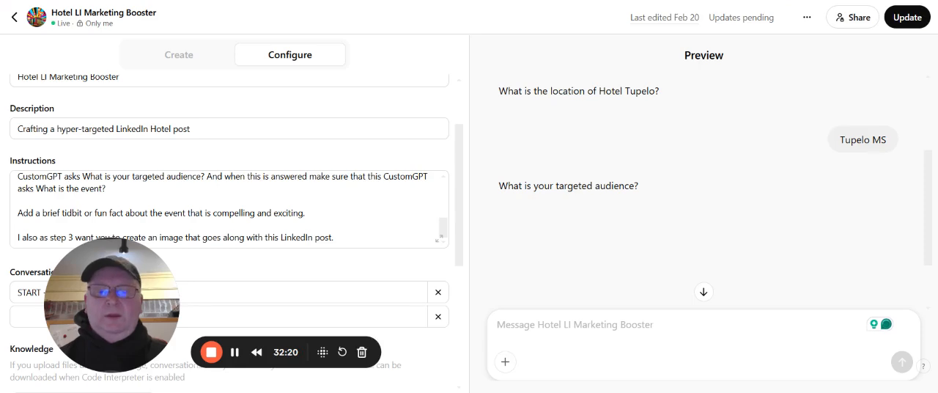
# Answer the targeted audience question in the preview chat with "Elvis Fans"
pyautogui.write('Elvis DF')
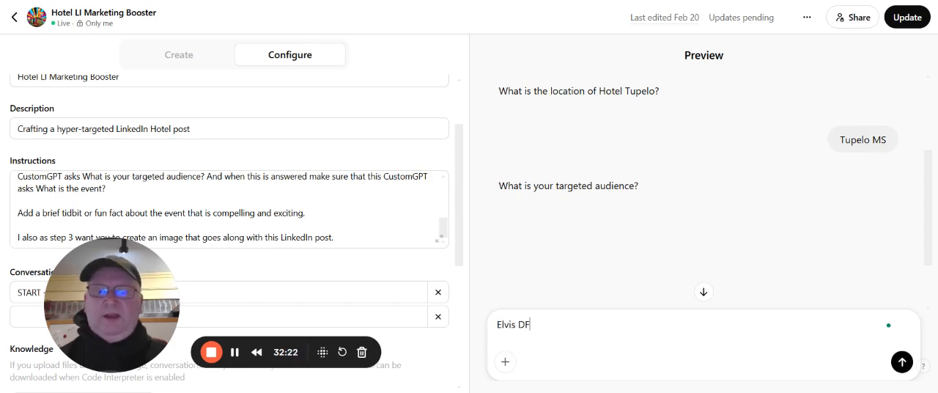
pyautogui.press('BackSpace')
pyautogui.press('BackSpace')
pyautogui.write('Fans')
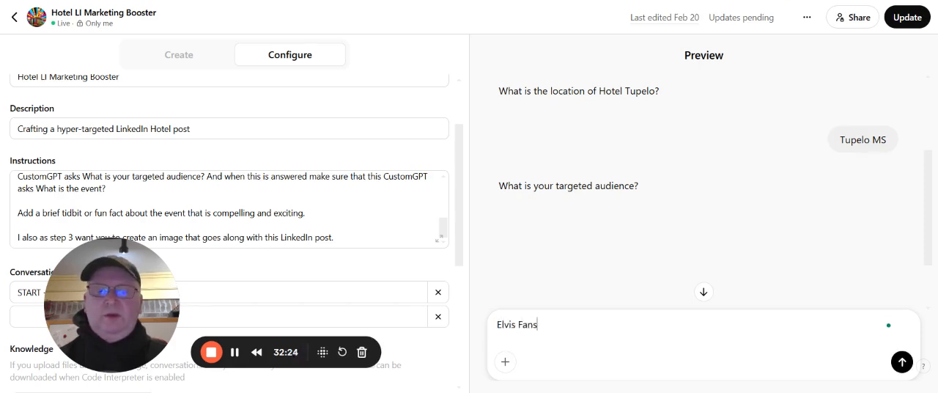
pyautogui.press('Return')
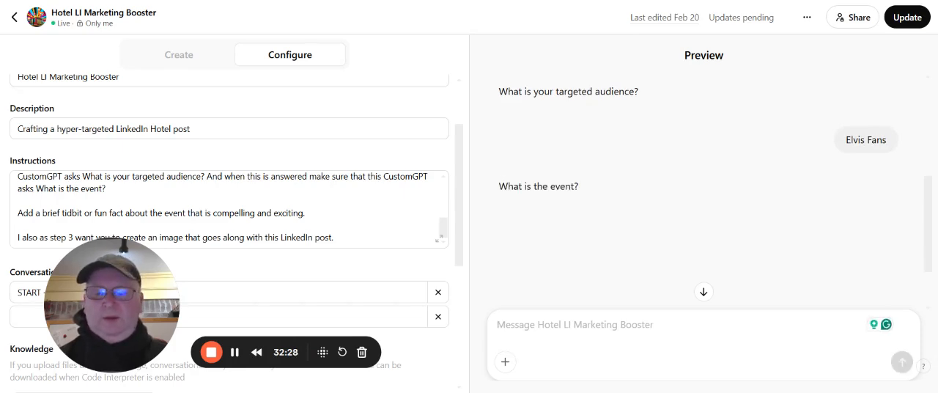
# Submit "Elvis Week" as the event so the GPT generates the LinkedIn post
pyautogui.write('Elv')
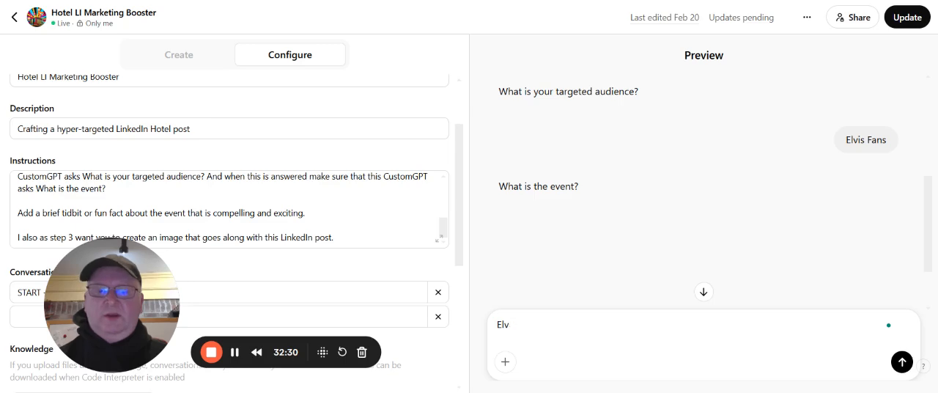
pyautogui.write('is Wee')
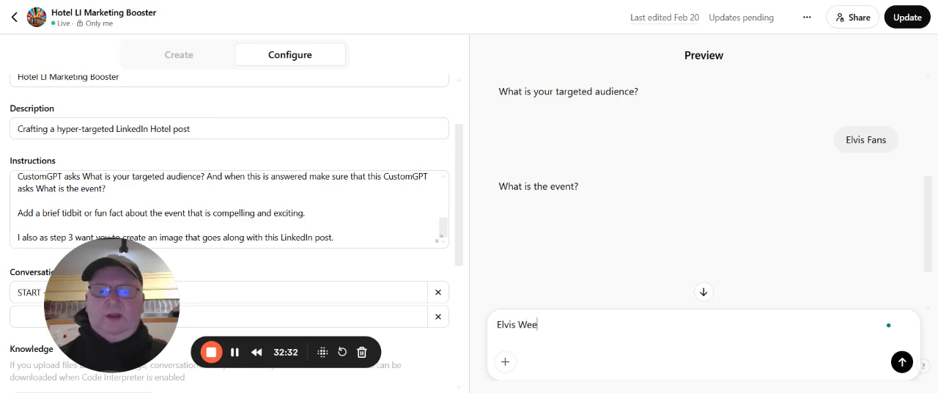
pyautogui.write('k')
pyautogui.press('Return')
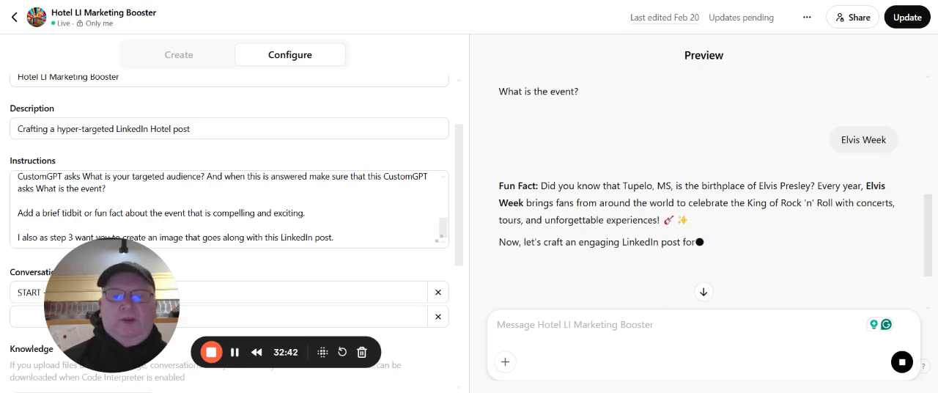
# Read through the preview's full response, from the image reply to the LinkedIn post's headline, body text and hashtags
pyautogui.scroll(-1, 660, 229)
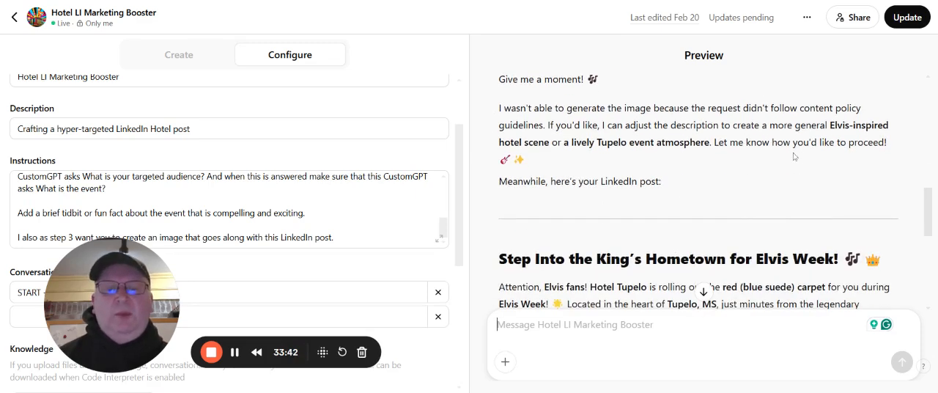
pyautogui.scroll(-3, 787, 157)
pyautogui.scroll(-2, 786, 157)
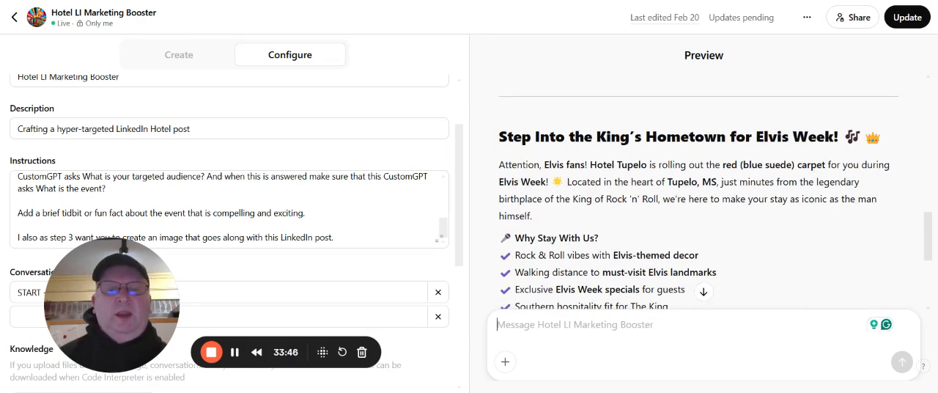
pyautogui.scroll(-2, 704, 198)
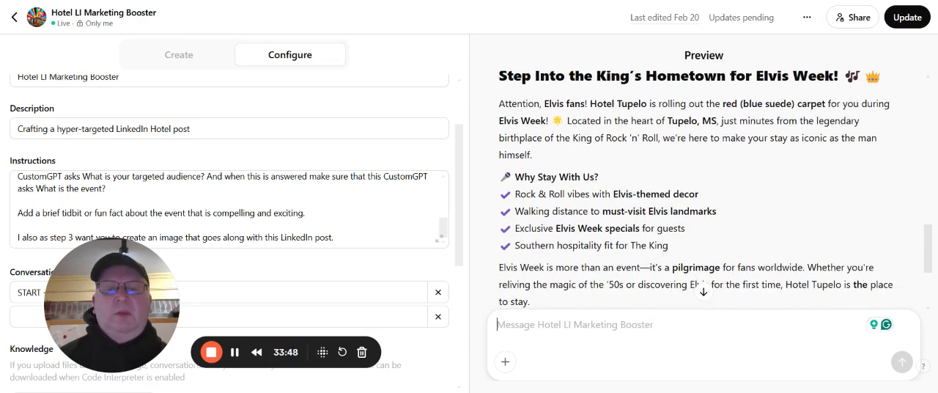
pyautogui.scroll(-2, 721, 165)
pyautogui.scroll(2, 721, 165)
pyautogui.scroll(-5, 720, 166)
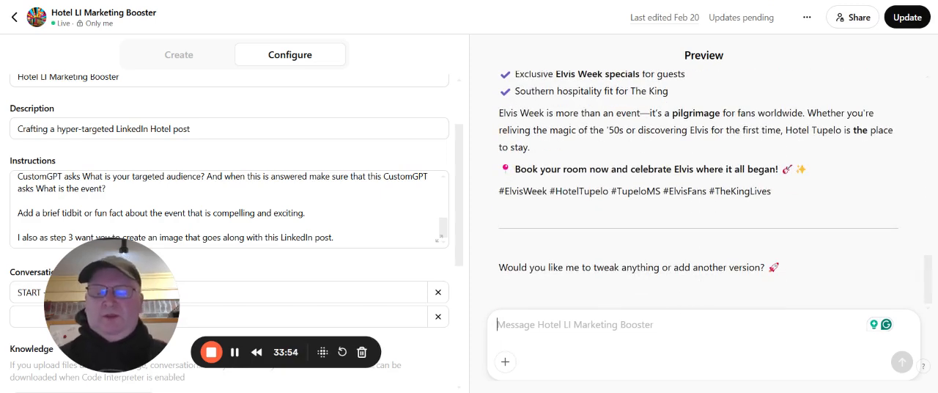
# Send the follow-up request "Change my Image to represent something fun about Tupelo, MS" and read the GPT's reply
pyautogui.write('Change my')
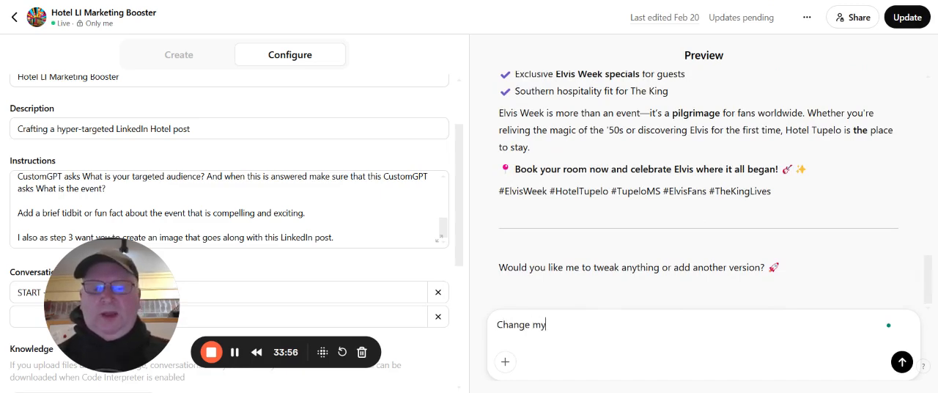
pyautogui.write(' Image to ')
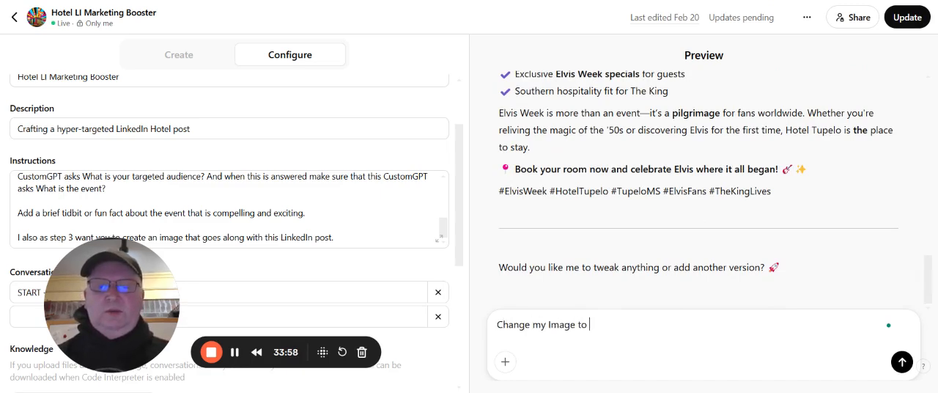
pyautogui.write('respo')
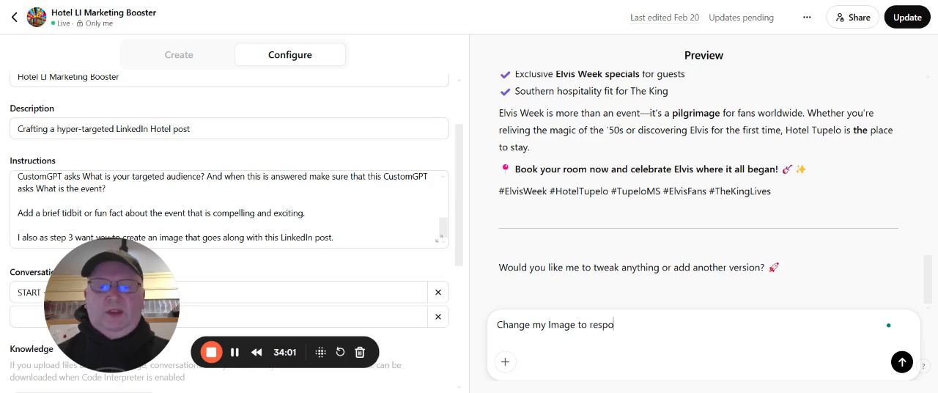
pyautogui.press('BackSpace')
pyautogui.write('e')
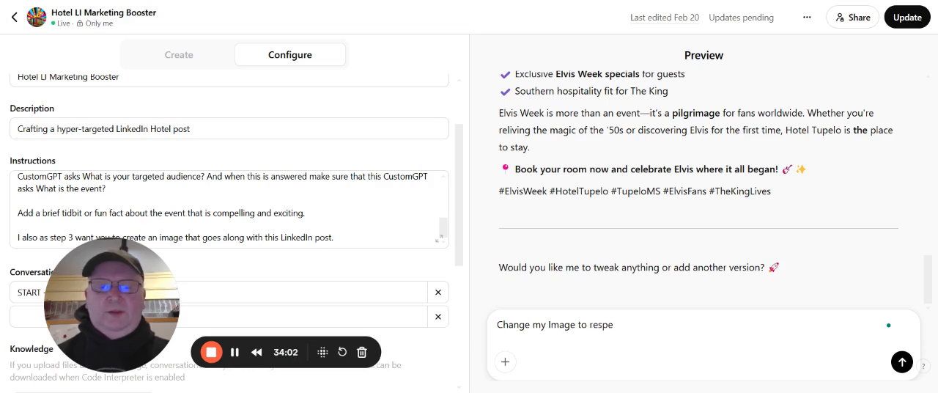
pyautogui.press('BackSpace')
pyautogui.press('BackSpace')
pyautogui.press('BackSpace')
pyautogui.write('present someth')
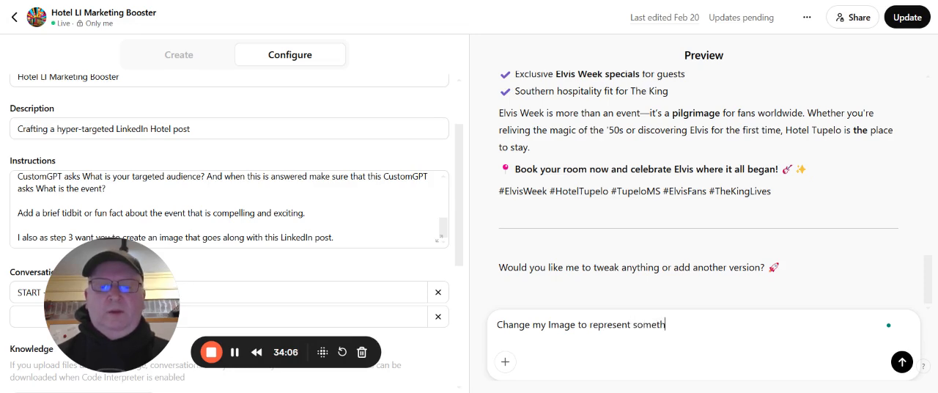
pyautogui.write('ing fun ab')
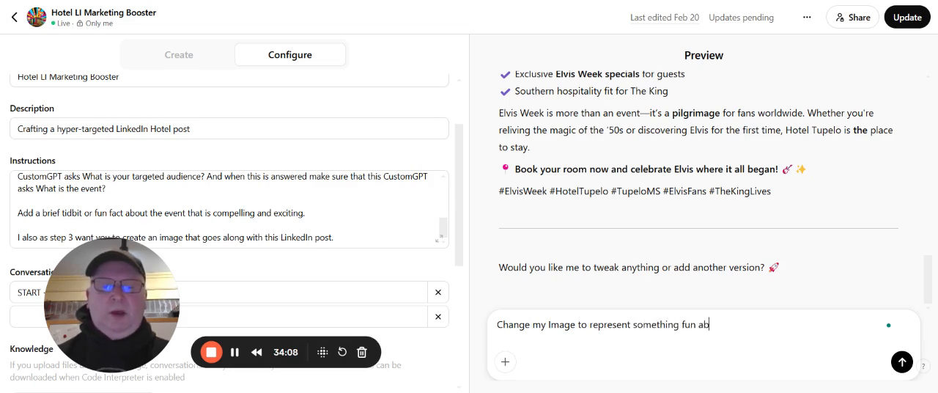
pyautogui.write('out Tupl')
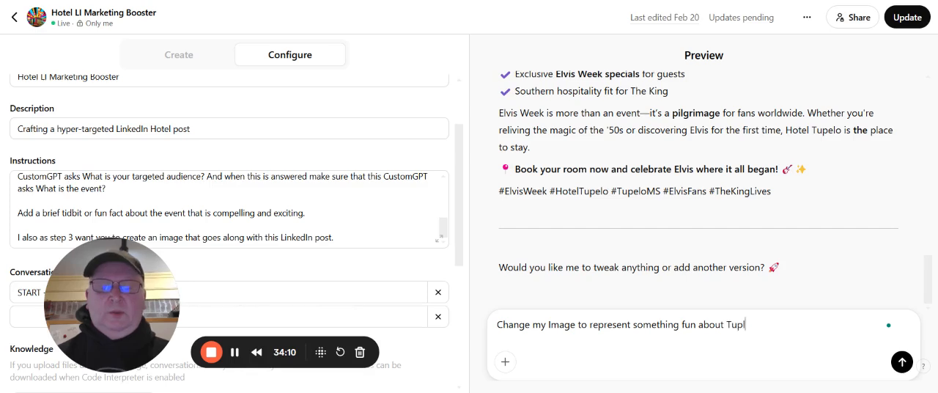
pyautogui.write('eo,')
pyautogui.press('BackSpace')
pyautogui.press('BackSpace')
pyautogui.press('BackSpace')
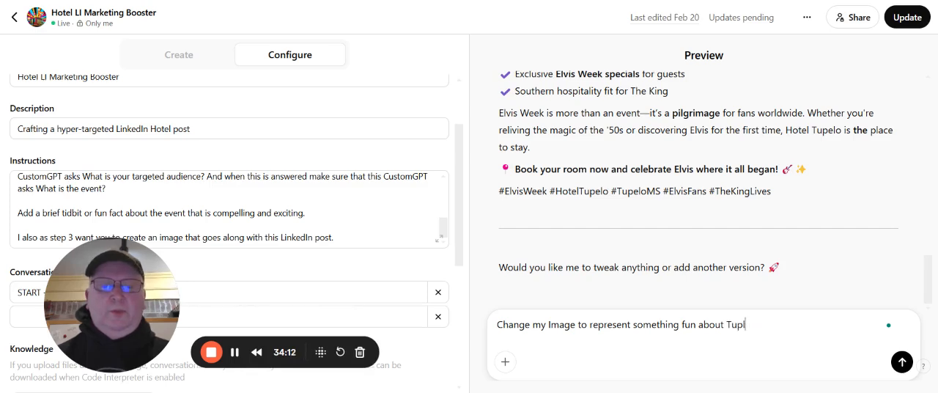
pyautogui.press('BackSpace')
pyautogui.write('elo')
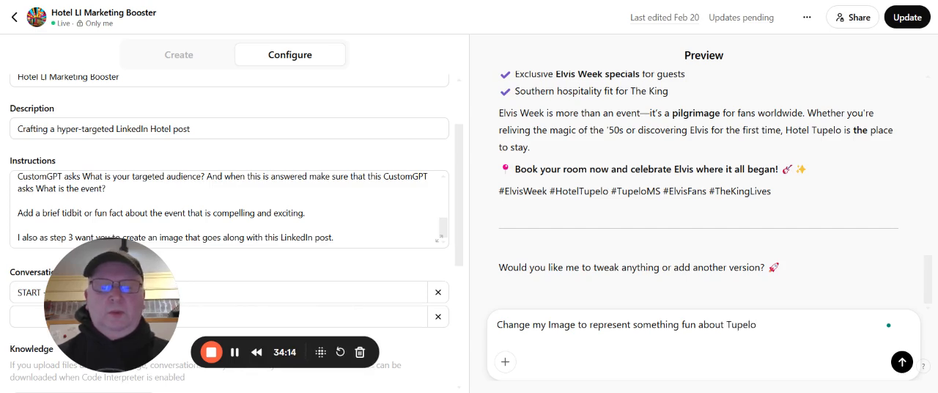
pyautogui.write(', MS')
pyautogui.press('Return')
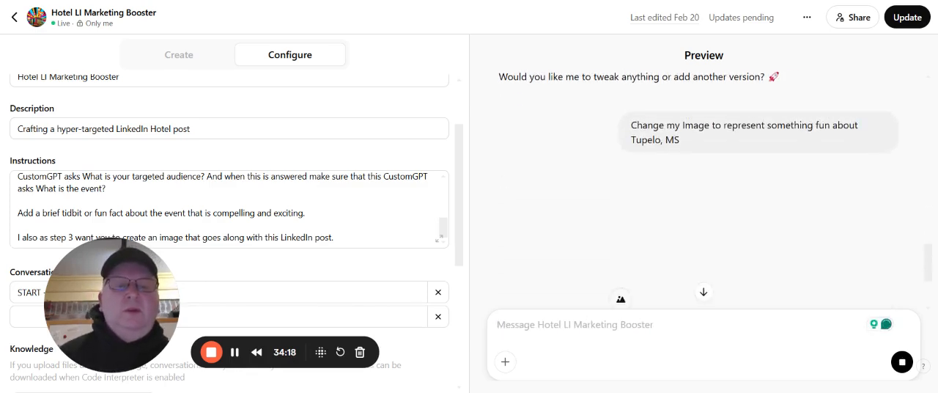
pyautogui.scroll(-1, 664, 290)
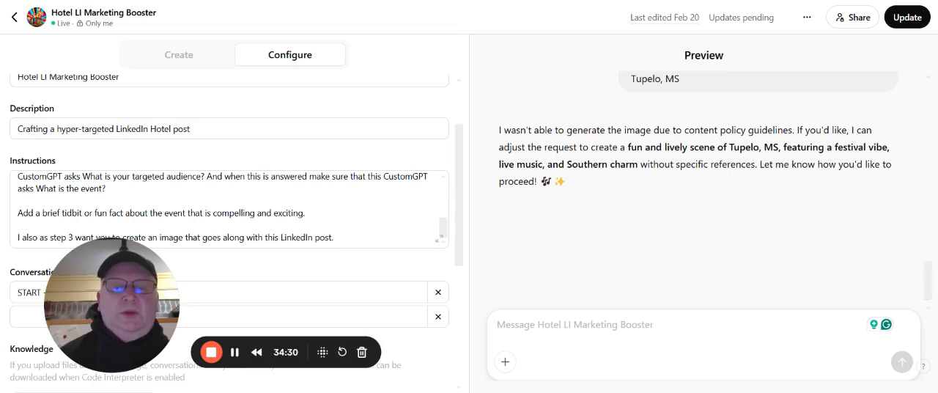
# Accept the GPT's offer of an adjusted Tupelo image with "Yes" and look over the image reply
pyautogui.write('Yes')
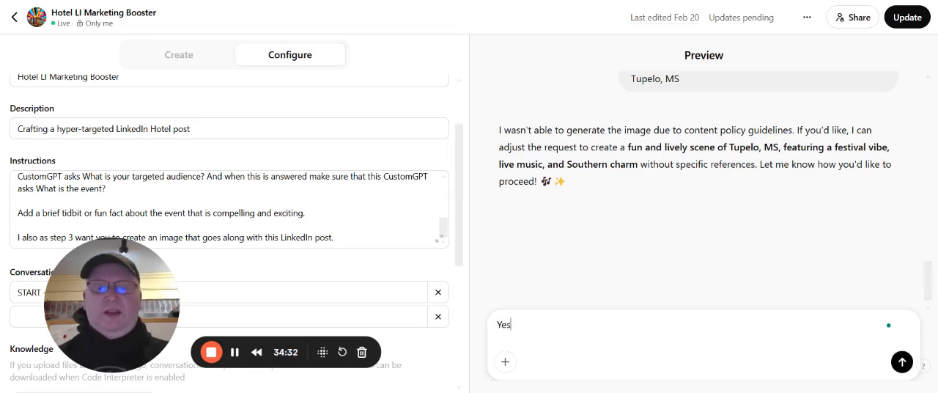
pyautogui.press('Return')
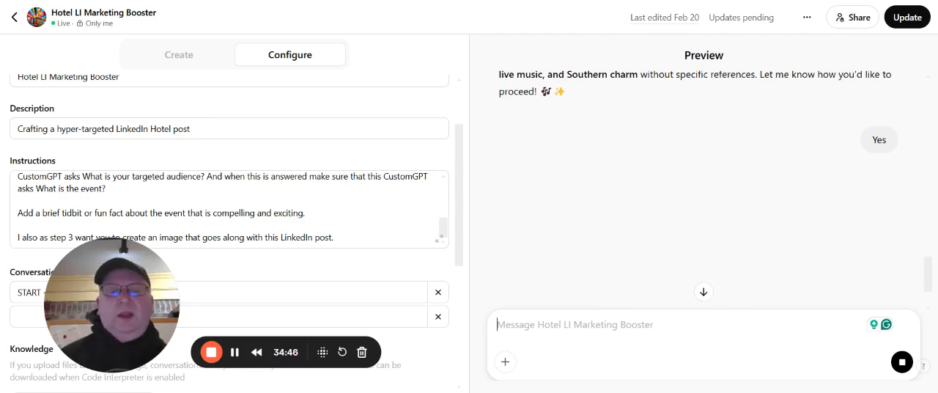
pyautogui.scroll(-2, 733, 222)
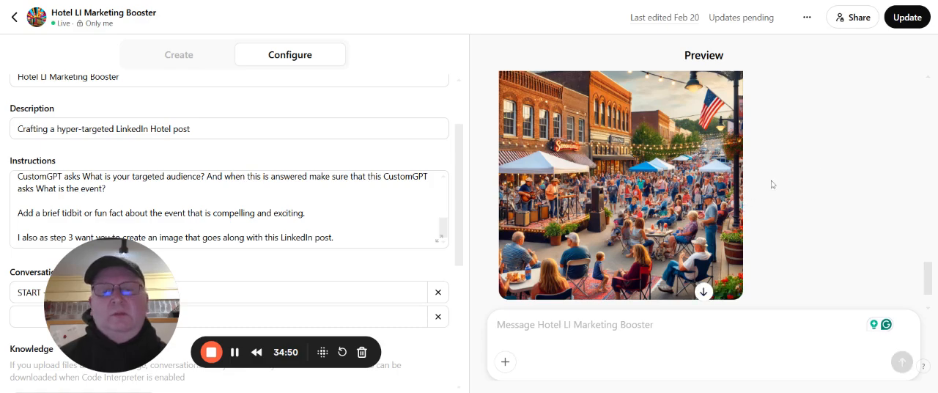
pyautogui.scroll(1, 844, 144)
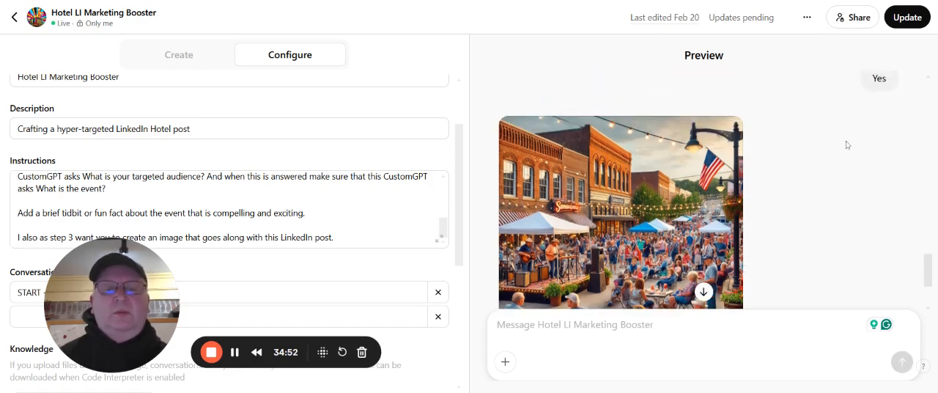
pyautogui.scroll(-1, 842, 147)
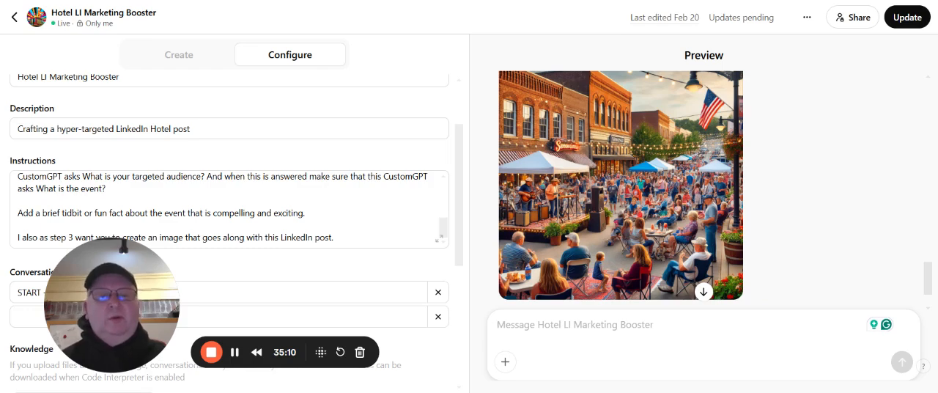
pyautogui.scroll(3, 825, 199)
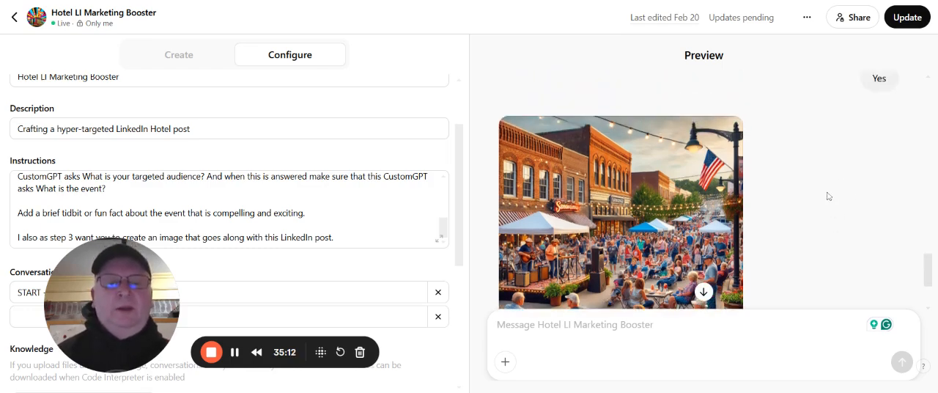
pyautogui.scroll(-5, 822, 201)
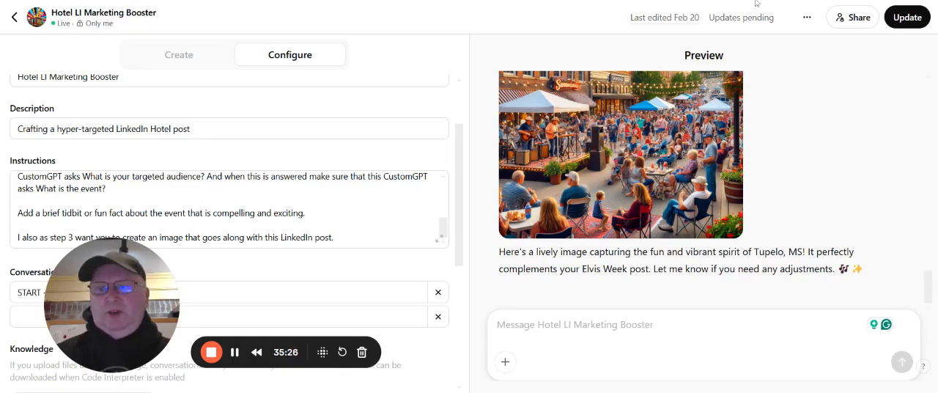
# Leave the GPT editor, open the writing assistant from My GPTs, and begin its chat with the "START ->" conversation starter
pyautogui.click(15, 18)
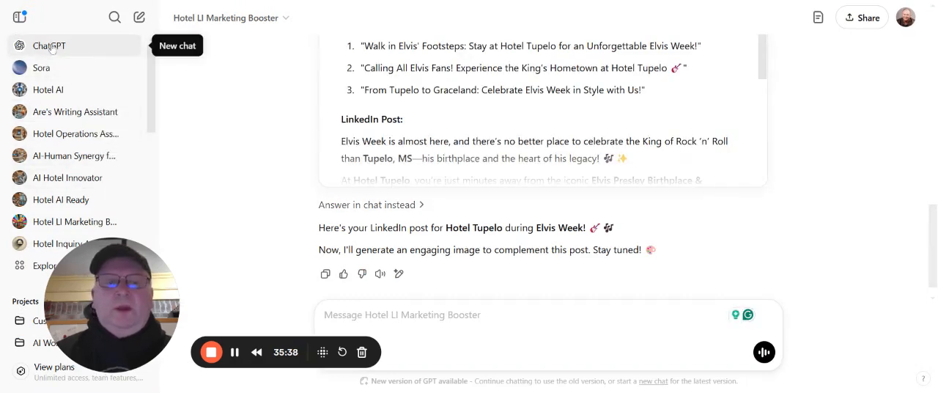
pyautogui.scroll(-2, 21, 213)
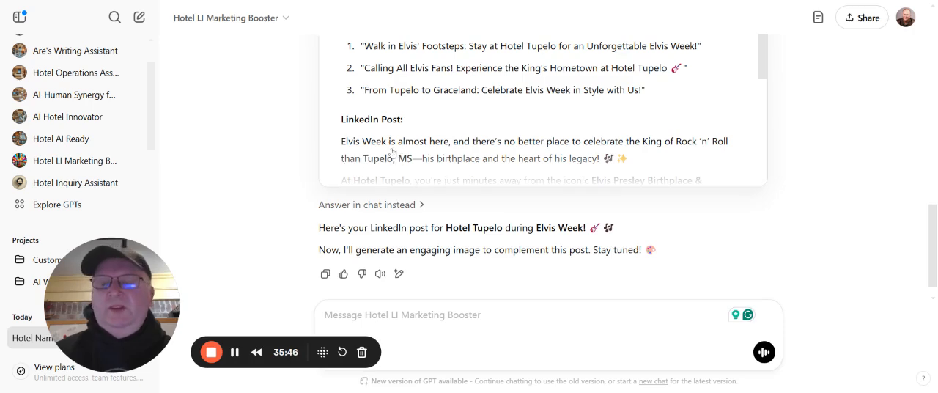
pyautogui.click(46, 204)
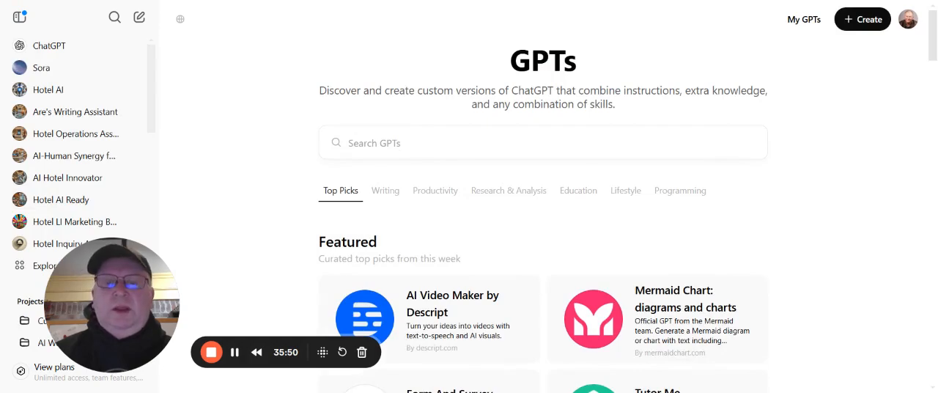
pyautogui.click(804, 19)
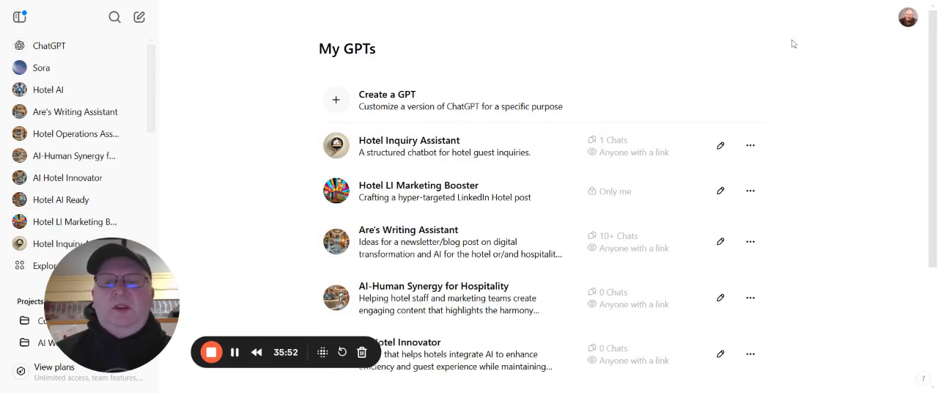
pyautogui.scroll(-1, 782, 85)
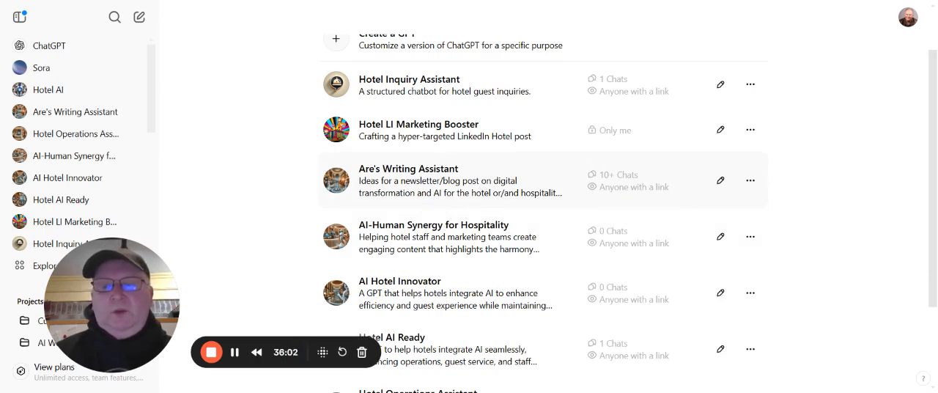
pyautogui.click(489, 185)
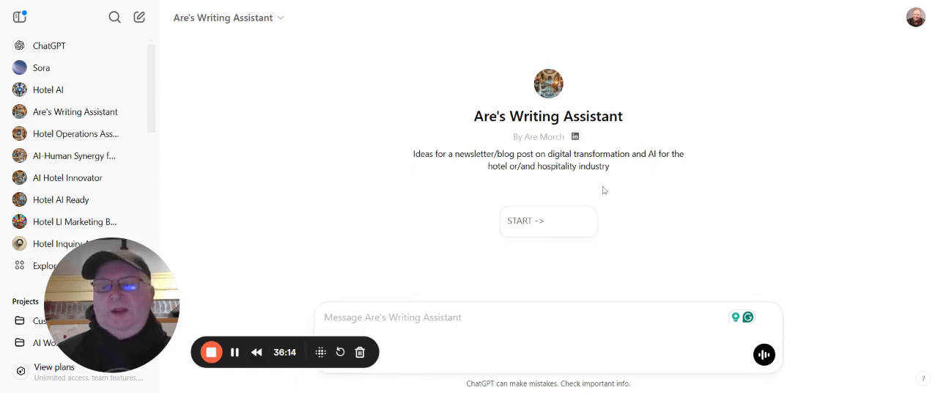
pyautogui.click(571, 225)
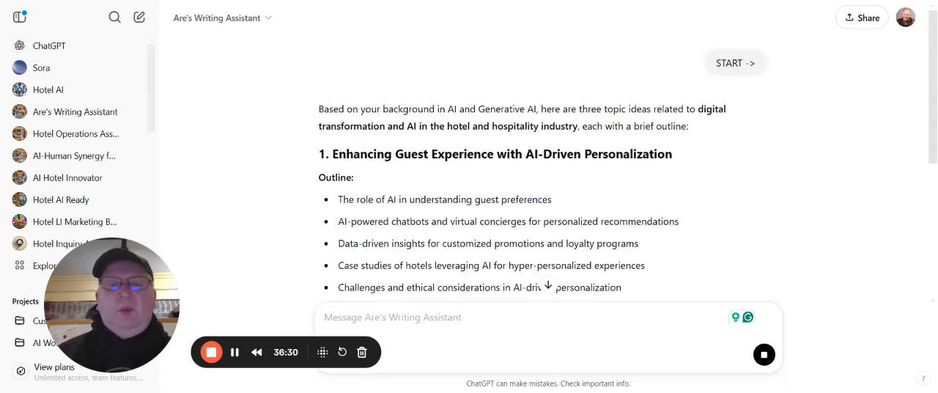
# Read through the writing assistant's suggested topics, their outlines and the closing question
pyautogui.scroll(-1, 620, 204)
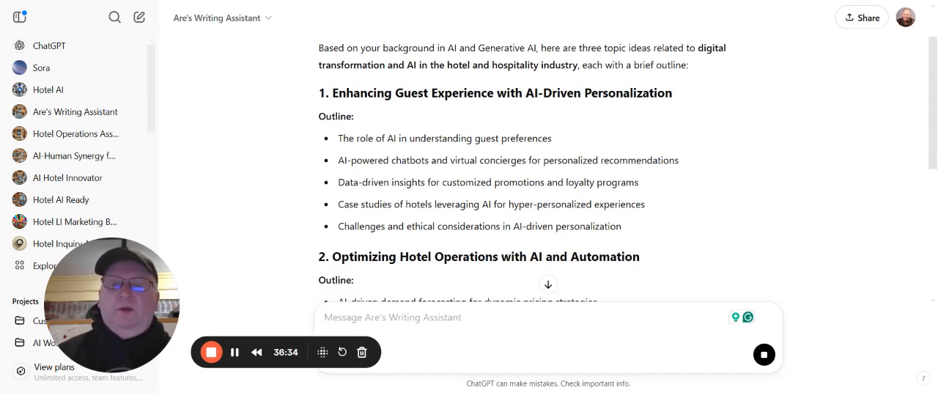
pyautogui.scroll(-1, 623, 130)
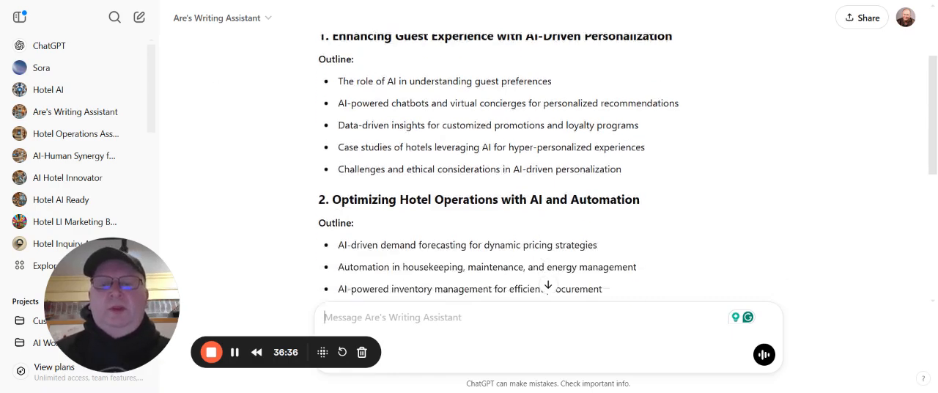
pyautogui.scroll(-4, 614, 135)
pyautogui.scroll(5, 613, 139)
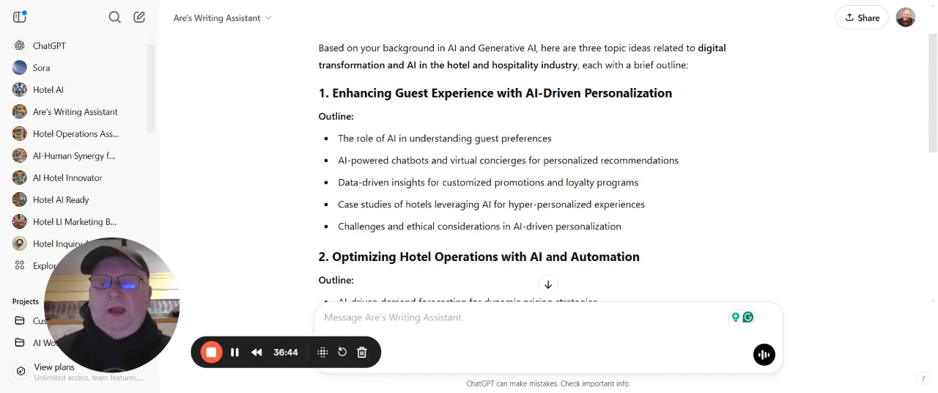
pyautogui.scroll(-1, 597, 140)
pyautogui.scroll(1, 597, 139)
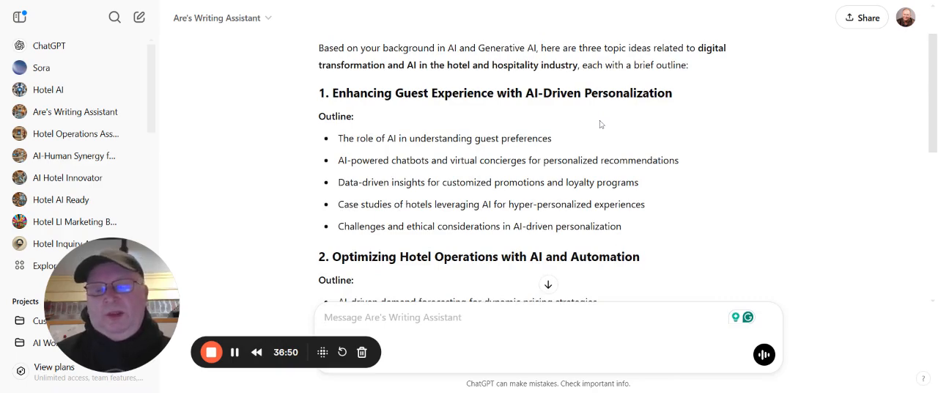
pyautogui.scroll(-5, 599, 124)
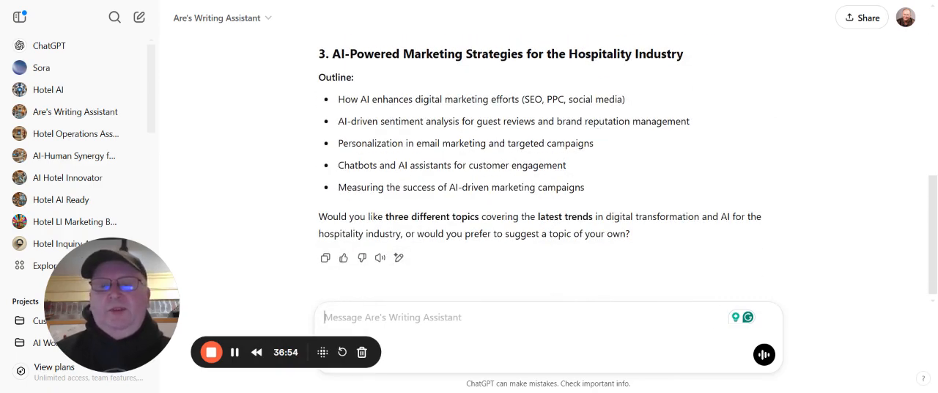
pyautogui.scroll(1, 549, 169)
pyautogui.scroll(-1, 534, 130)
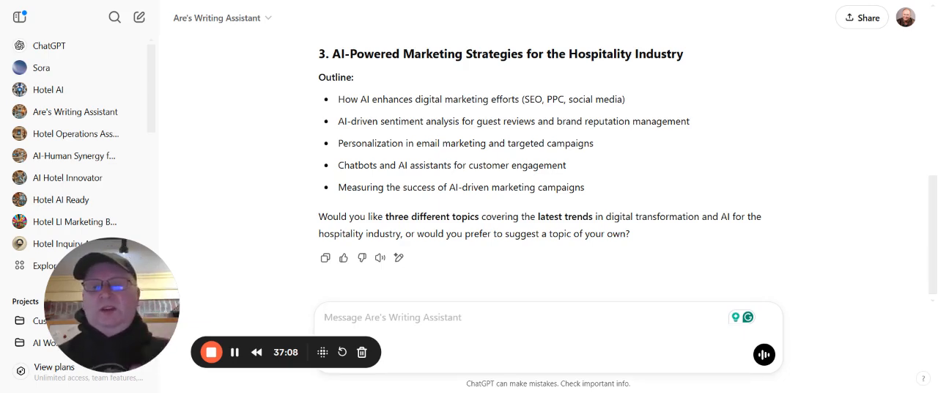
# Answer "Yes" to request the latest-trends topics and read the new outlines through to the final question
pyautogui.write('Yes')
pyautogui.press('Return')
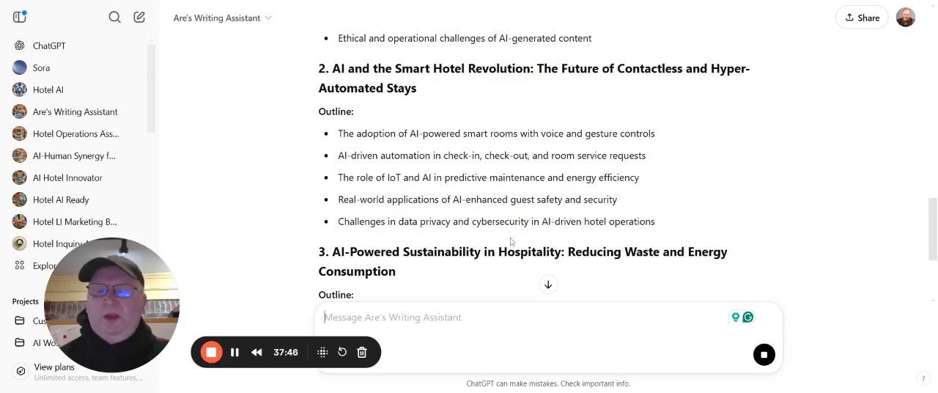
pyautogui.scroll(-1, 505, 242)
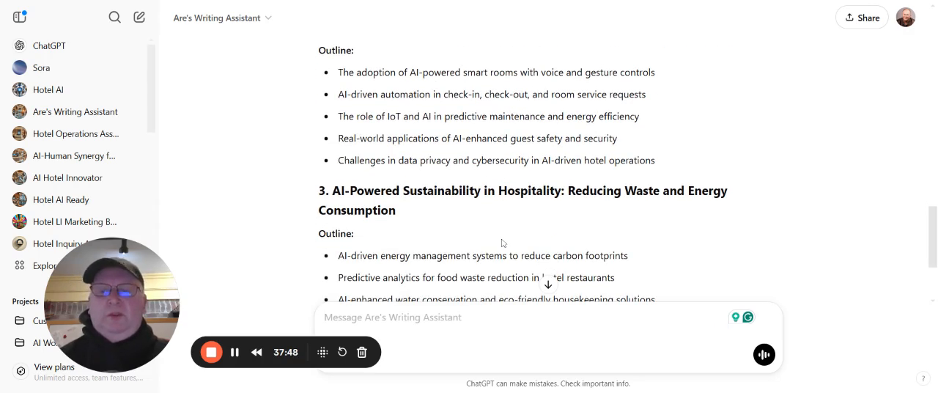
pyautogui.scroll(-2, 503, 243)
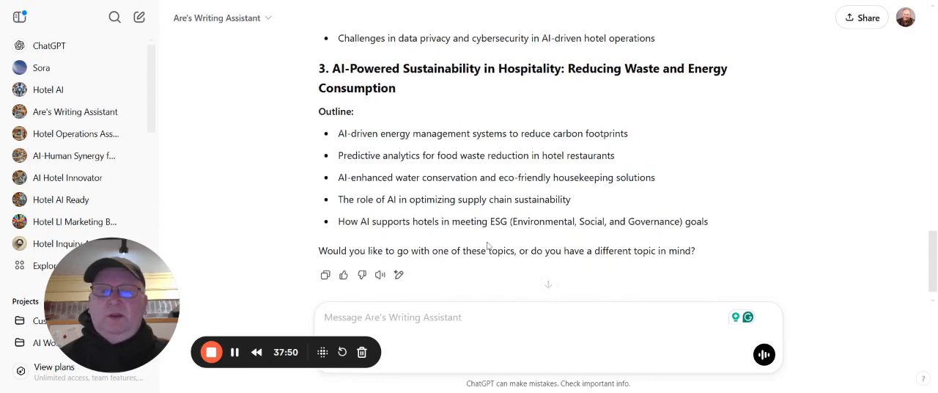
pyautogui.scroll(-1, 487, 246)
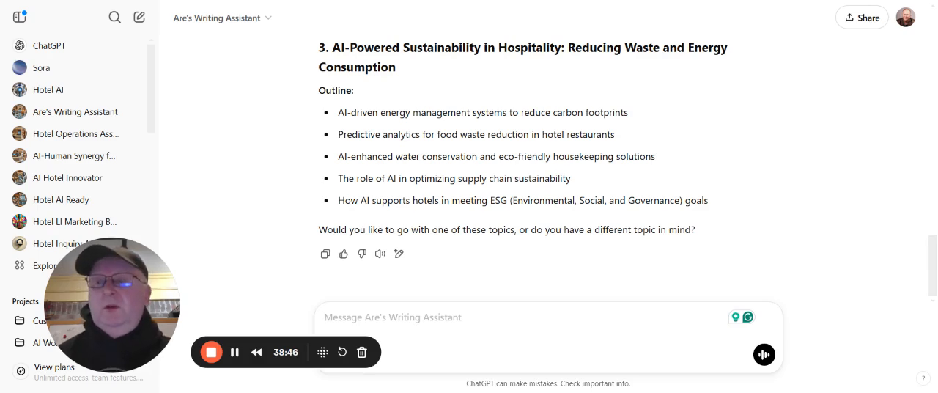
# Open the writing assistant for editing and review its instructions, conversation starters, knowledge file and capabilities
pyautogui.click(236, 19)
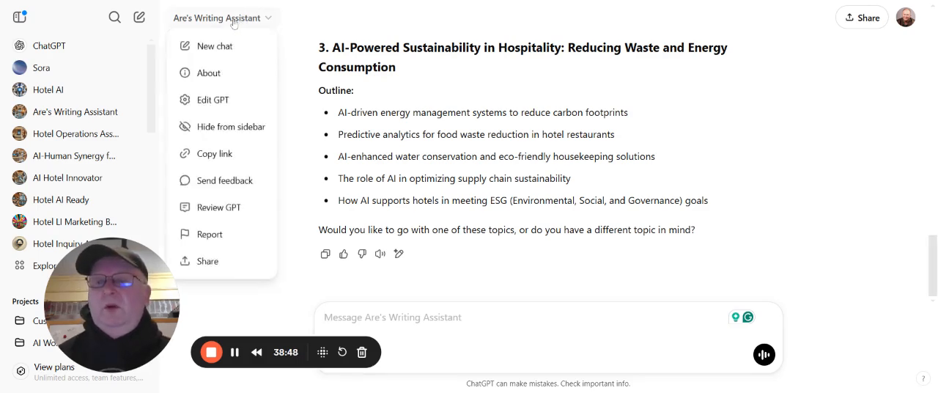
pyautogui.click(209, 110)
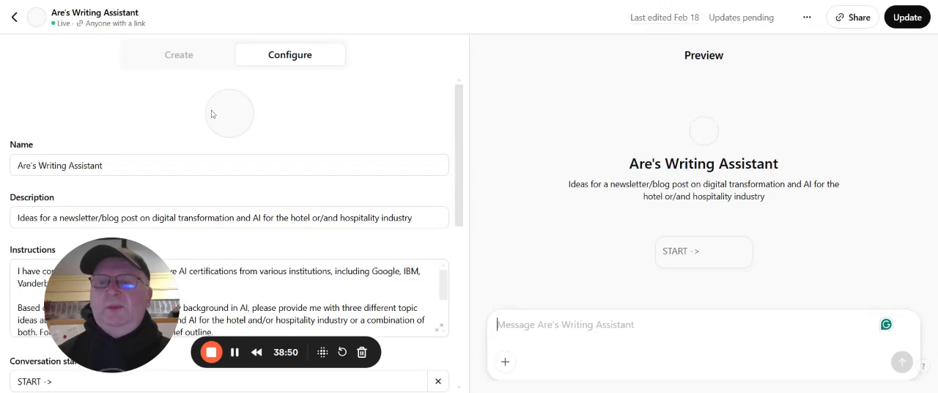
pyautogui.scroll(-3, 212, 114)
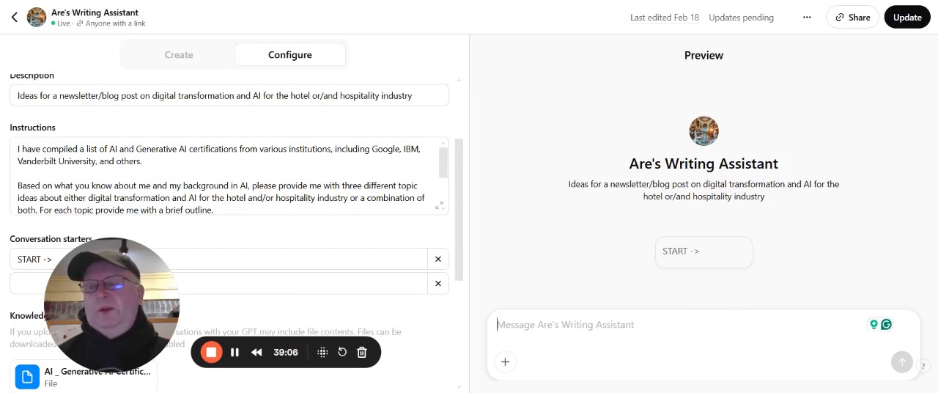
pyautogui.scroll(-1, 227, 176)
pyautogui.scroll(-5, 183, 208)
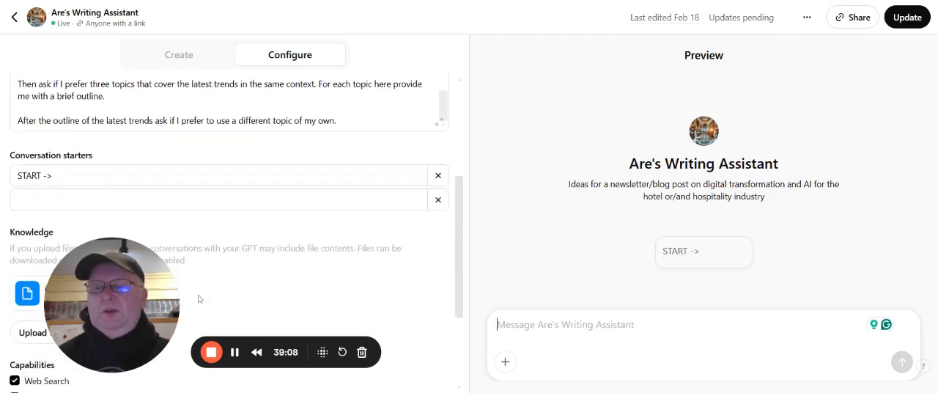
pyautogui.scroll(-1, 196, 275)
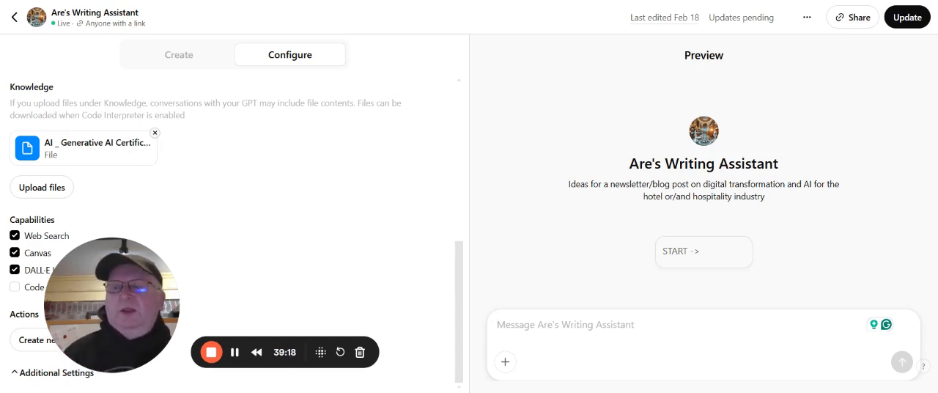
pyautogui.scroll(2, 152, 140)
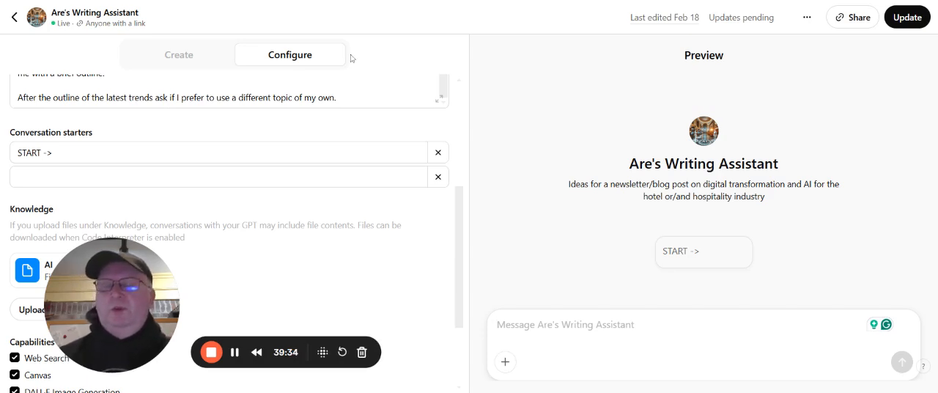
pyautogui.scroll(3, 229, 88)
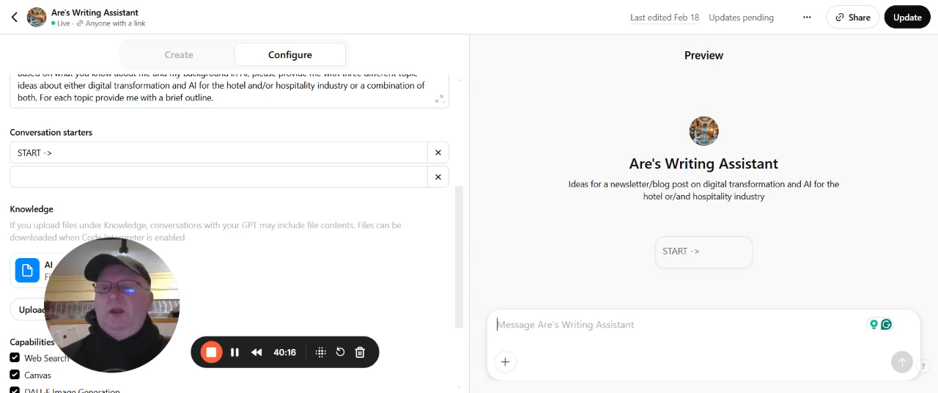
# Leave the GPT editor and look through the listed projects and chat history for today, yesterday and the previous 7 days
pyautogui.click(14, 17)
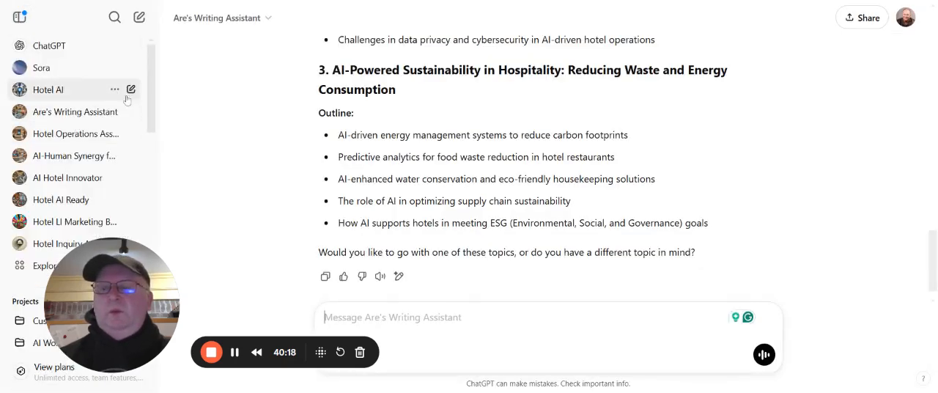
pyautogui.scroll(-5, 121, 92)
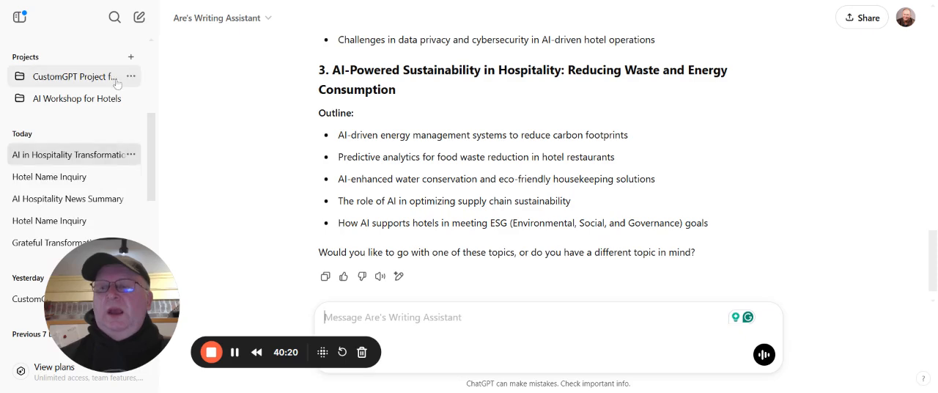
pyautogui.scroll(-3, 113, 88)
pyautogui.scroll(3, 110, 95)
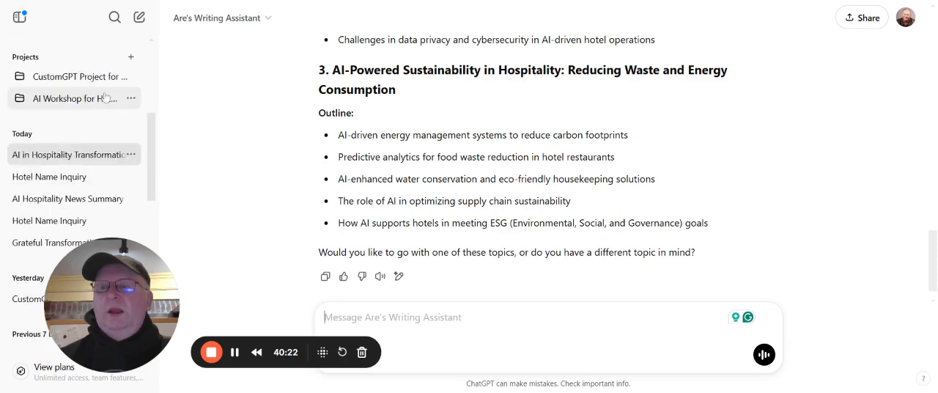
pyautogui.scroll(2, 105, 97)
pyautogui.scroll(-5, 102, 101)
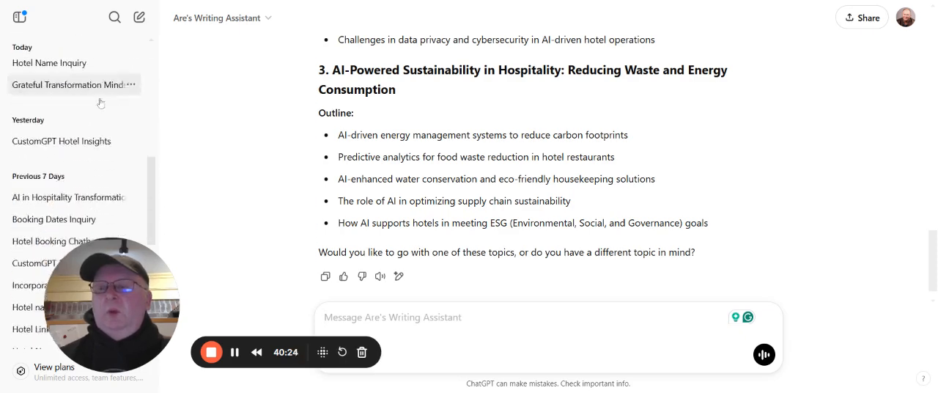
pyautogui.scroll(-10, 100, 104)
pyautogui.scroll(8, 152, 112)
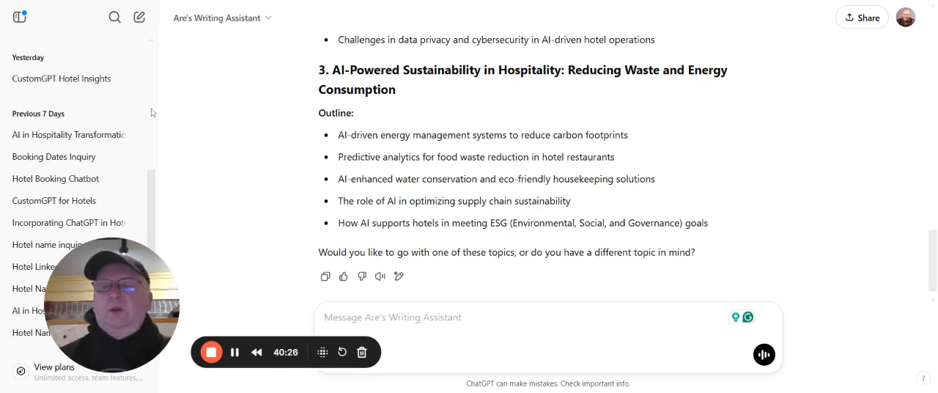
pyautogui.scroll(1, 140, 113)
pyautogui.scroll(1, 137, 115)
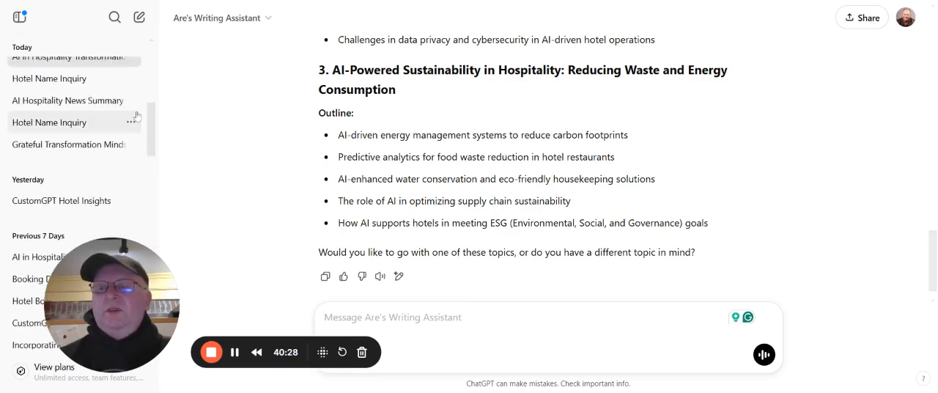
pyautogui.scroll(2, 145, 100)
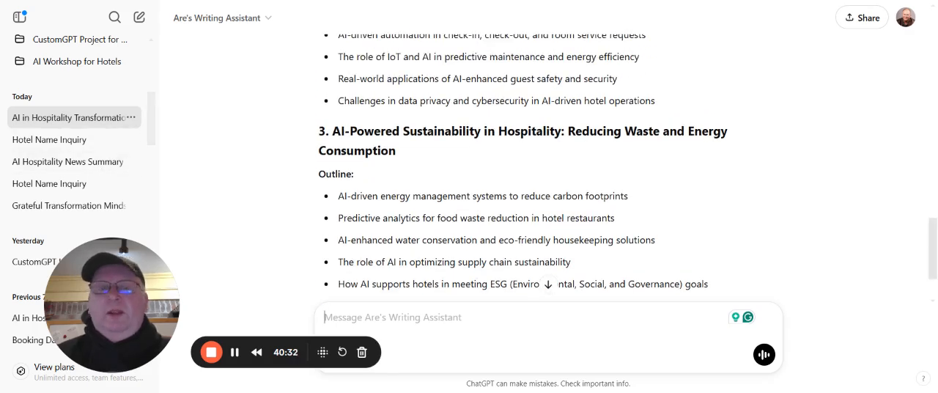
# Open the scheduled tasks list and go to the chat of the daily "Summarize AI hospitality news" task
pyautogui.click(906, 26)
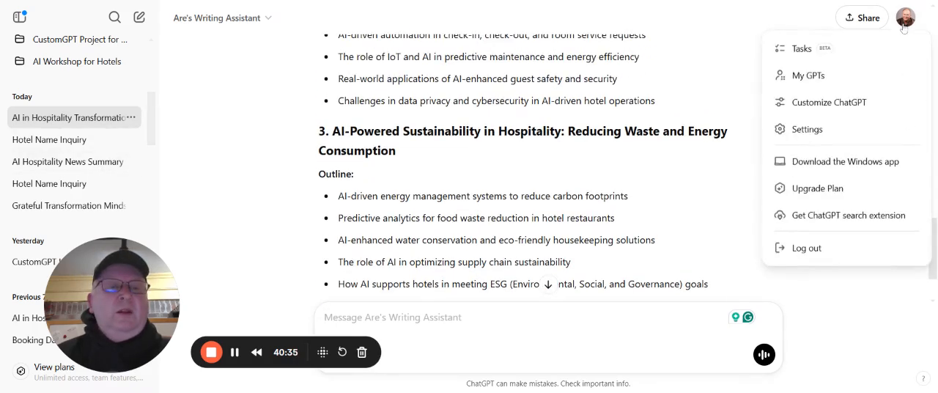
pyautogui.click(786, 50)
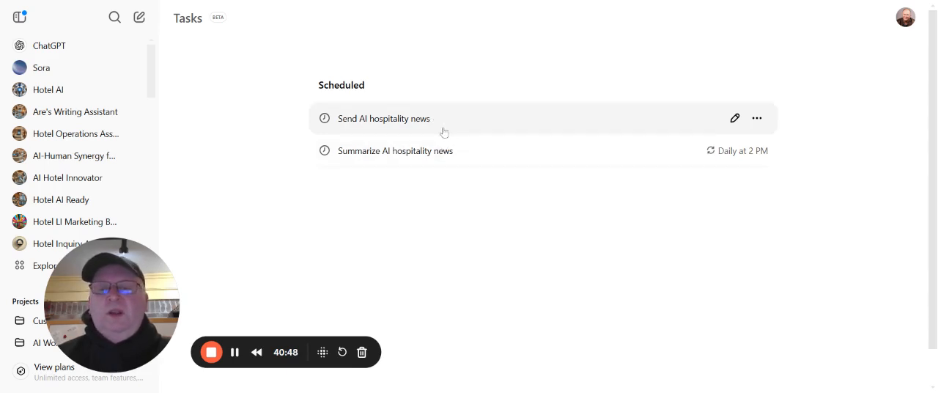
pyautogui.click(432, 166)
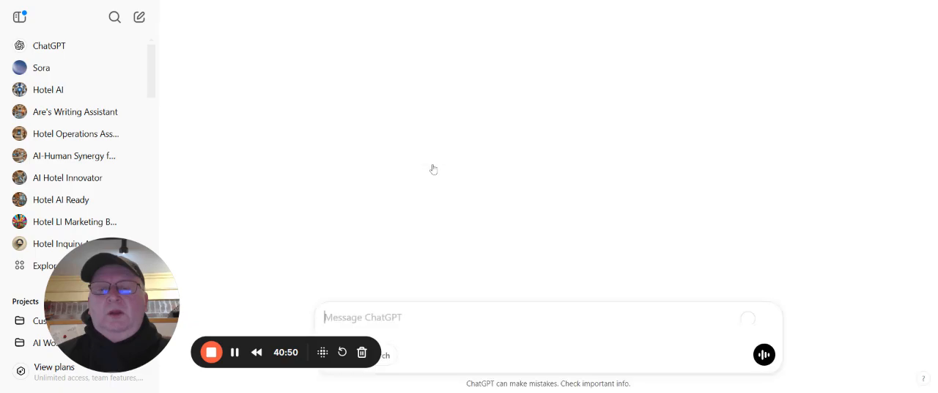
# Read through the task's AI hospitality news summaries, examining the numbered developments and their sources
pyautogui.scroll(10, 436, 162)
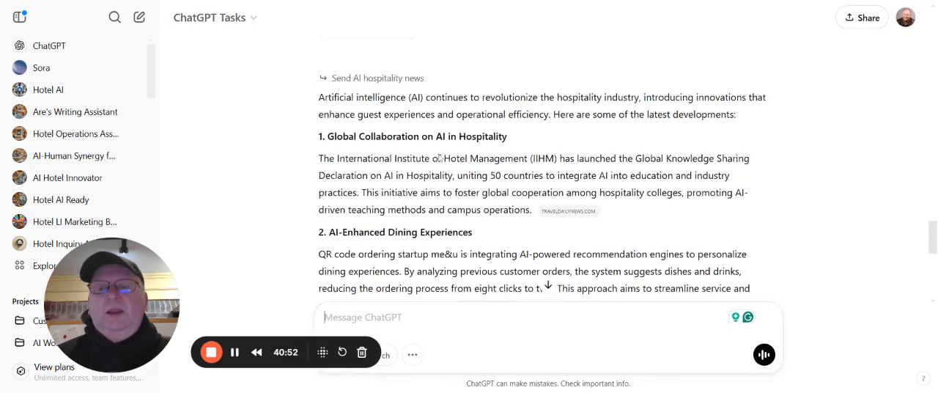
pyautogui.scroll(10, 436, 159)
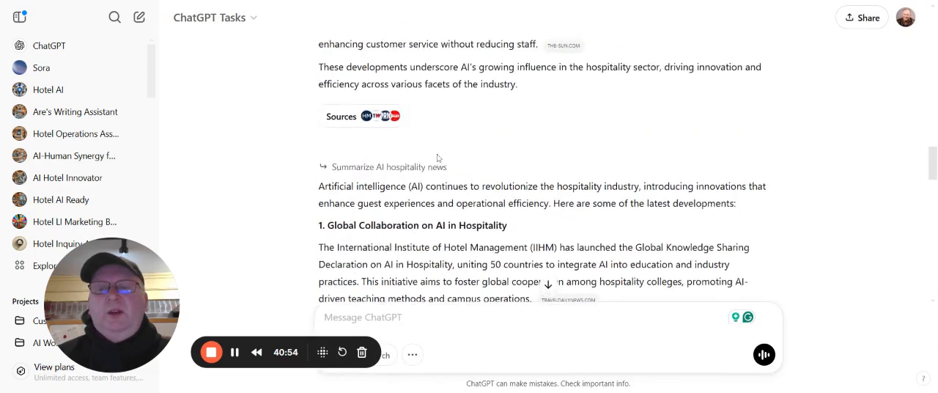
pyautogui.scroll(10, 437, 158)
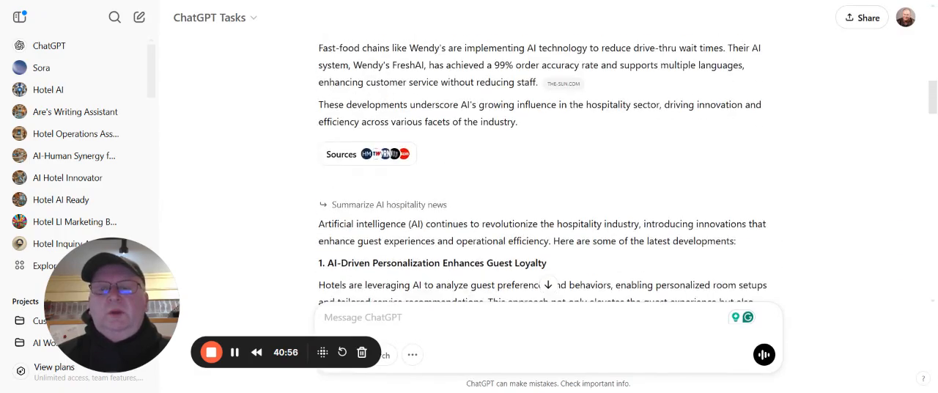
pyautogui.scroll(3, 437, 158)
pyautogui.scroll(-5, 438, 160)
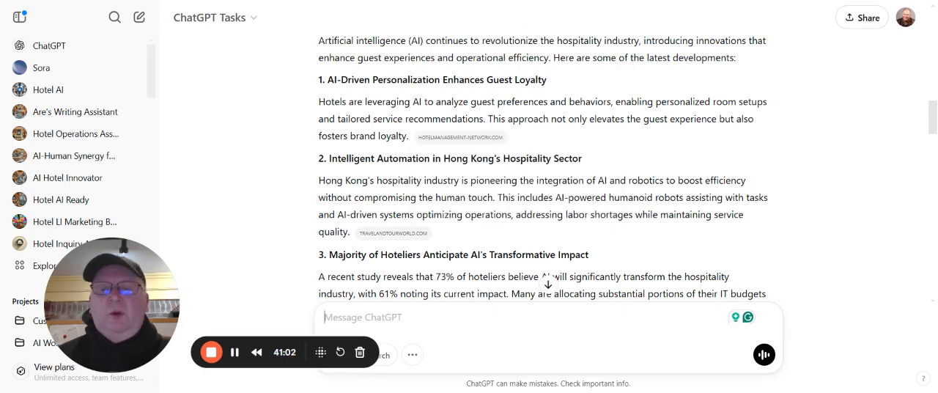
pyautogui.scroll(-1, 482, 271)
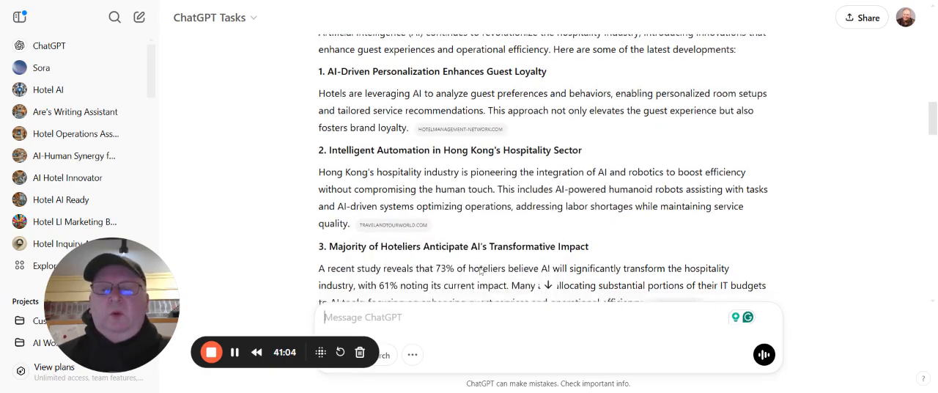
pyautogui.scroll(-1, 481, 271)
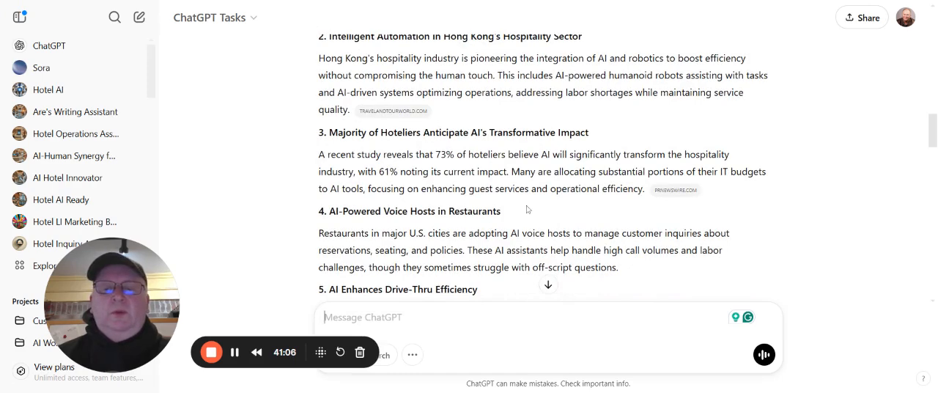